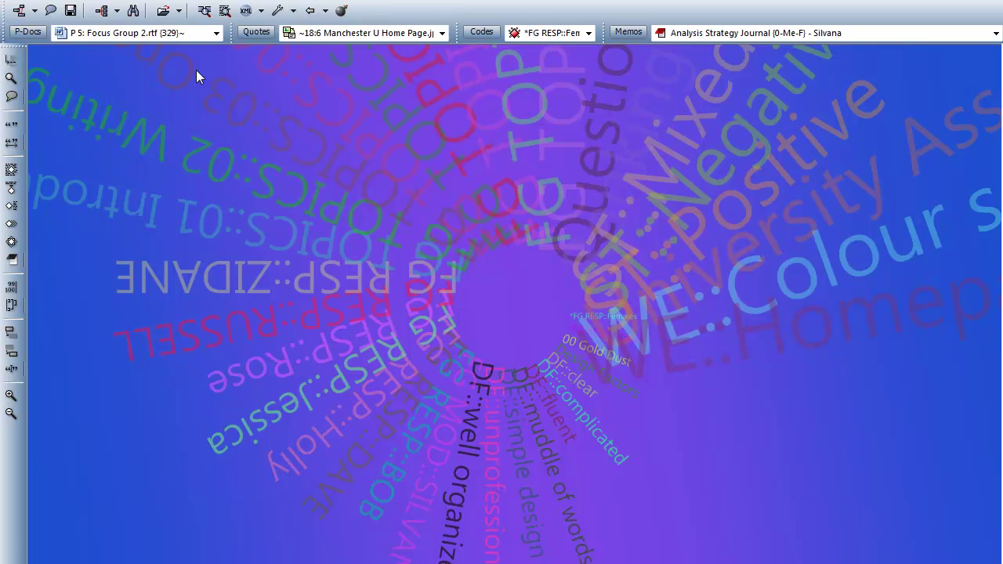
Load the primary document P 5: Focus Group 2.rtf and widen the margin area so the code labels can be read
{"action": "left_click", "coordinate": [218, 34]}
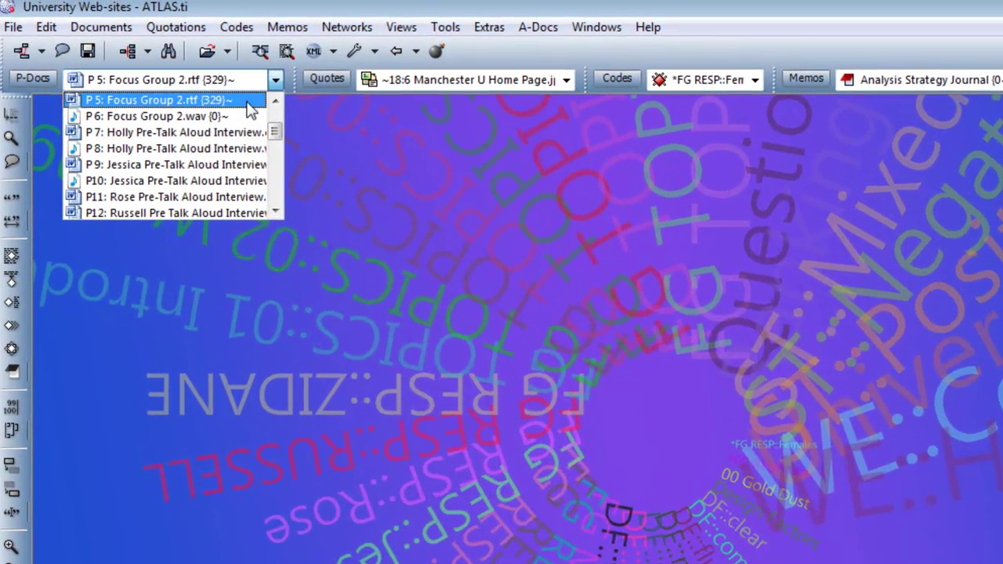
{"action": "left_click", "coordinate": [248, 101]}
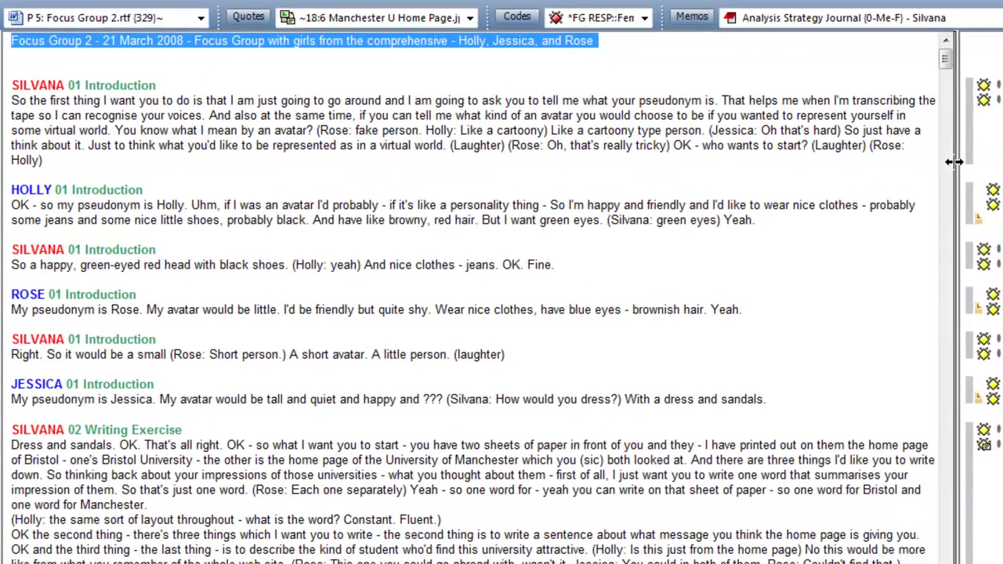
{"action": "left_click_drag", "start_coordinate": [931, 158], "coordinate": [860, 161]}
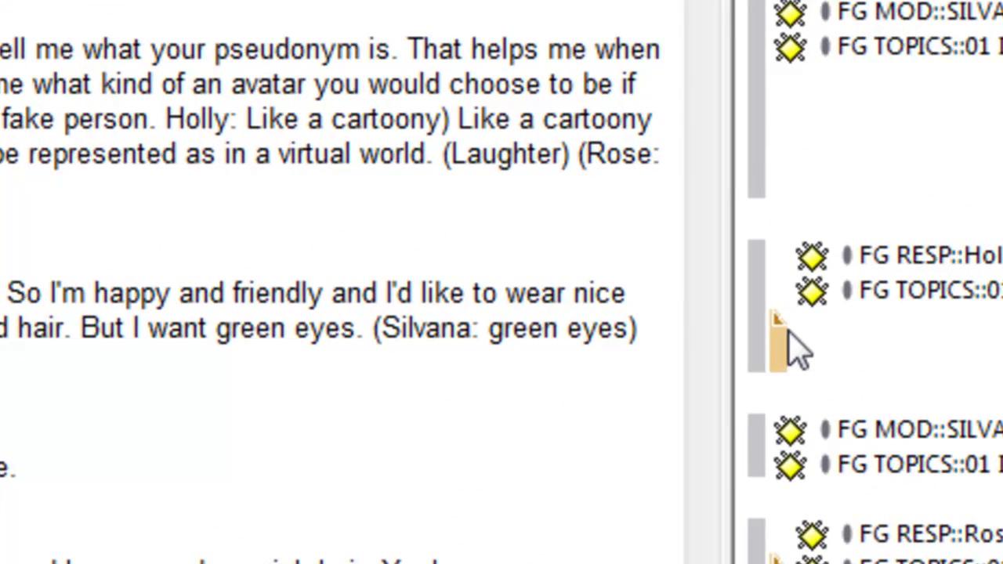
Inspect the commented quotation about green eyes through its bar in the margin
{"action": "left_click", "coordinate": [778, 320]}
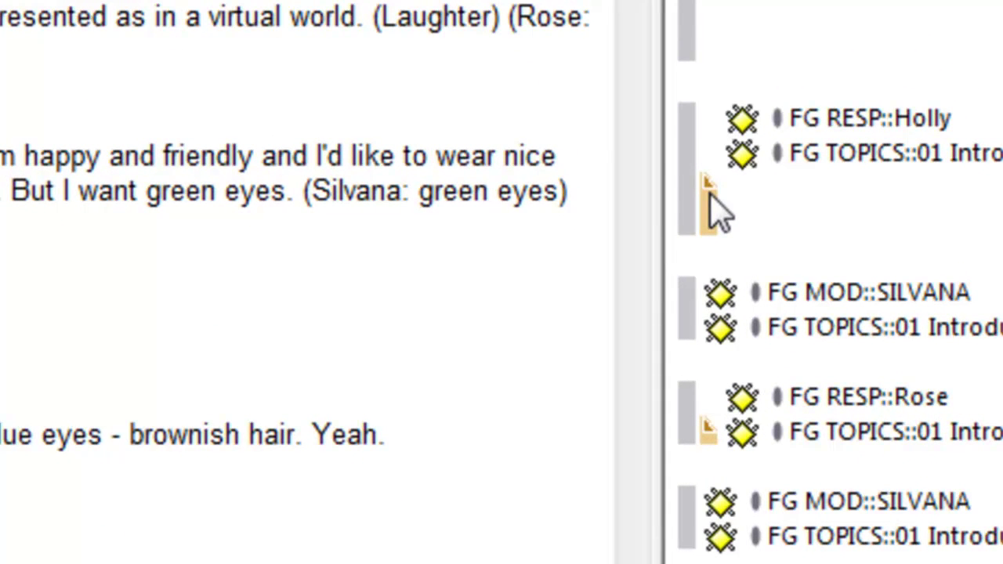
{"action": "left_click", "coordinate": [709, 196]}
{"action": "mouse_move", "coordinate": [709, 192]}
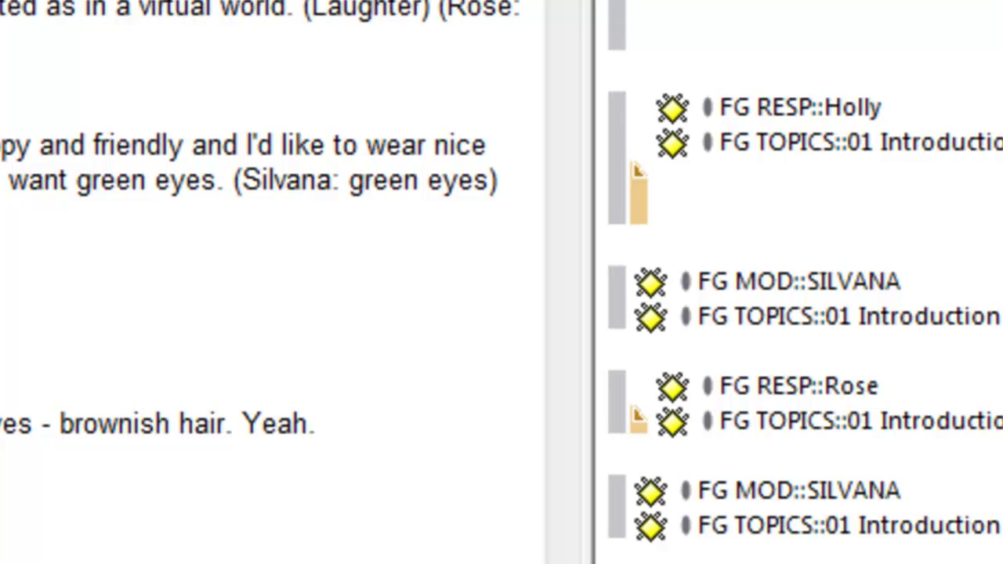
{"action": "scroll", "coordinate": [658, 376], "scroll_direction": "down", "scroll_amount": 3}
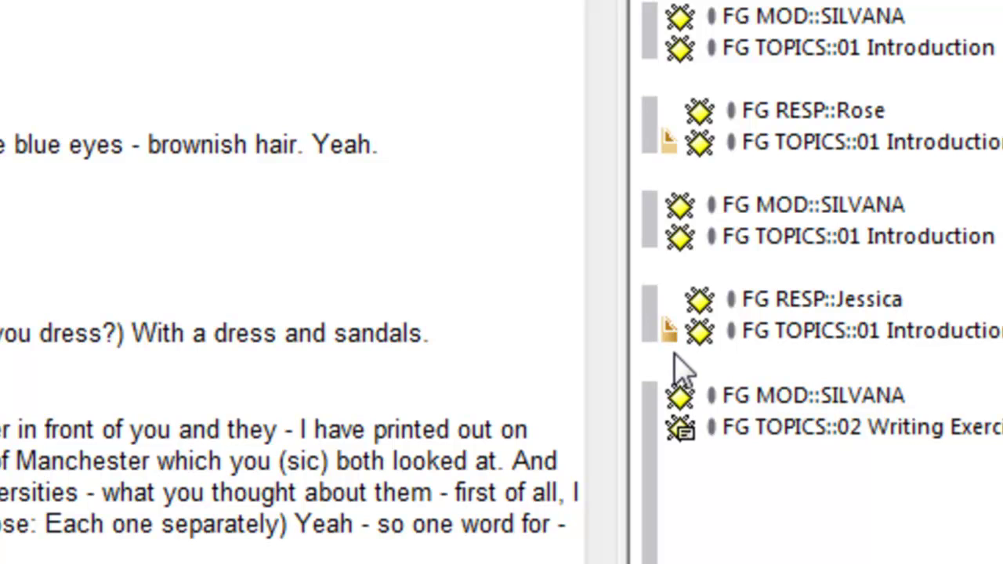
Append "Add more information here." to the comment of quotation 5:300, "My avatar would be tall", and save the change
{"action": "left_click", "coordinate": [668, 328]}
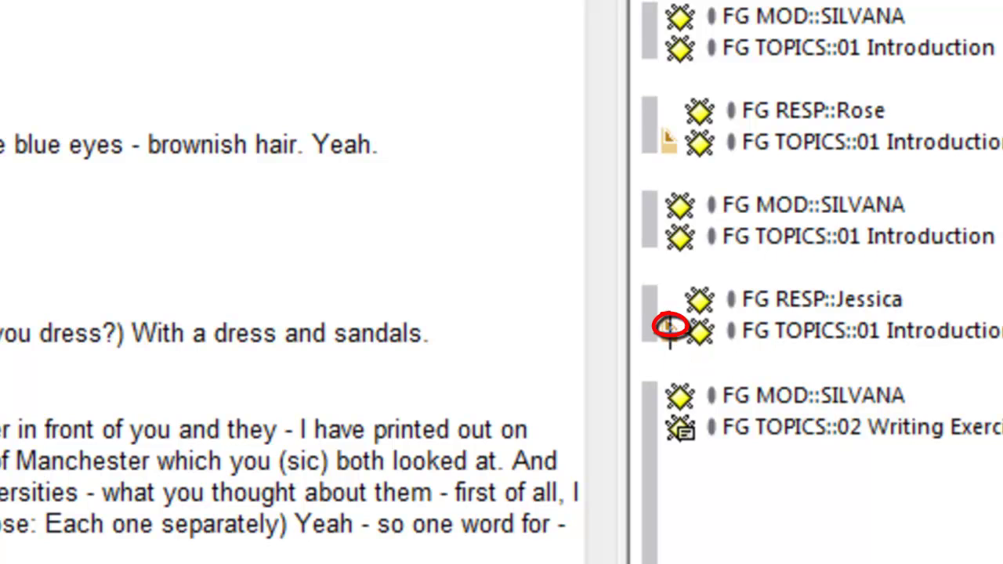
{"action": "mouse_move", "coordinate": [669, 328]}
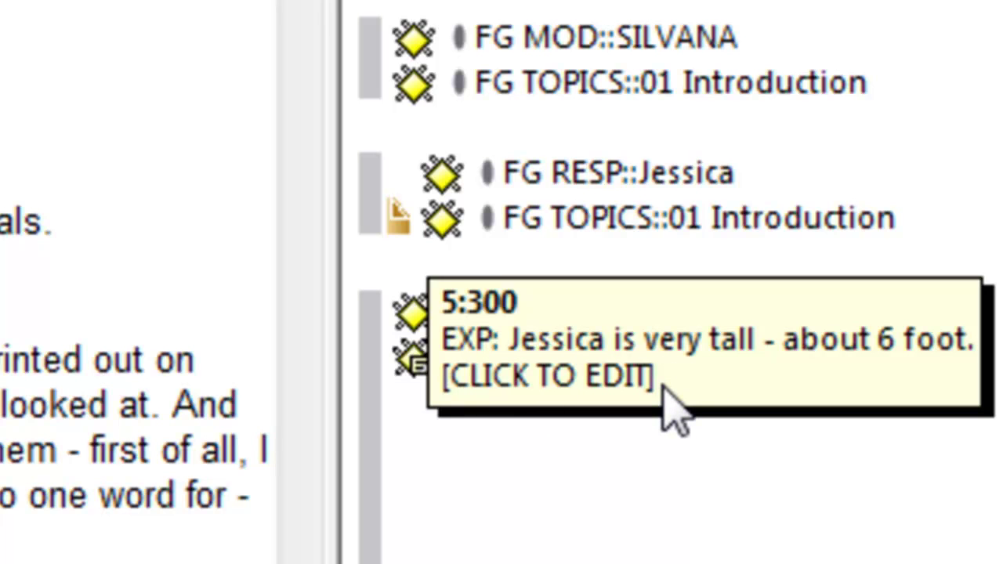
{"action": "left_click", "coordinate": [711, 381]}
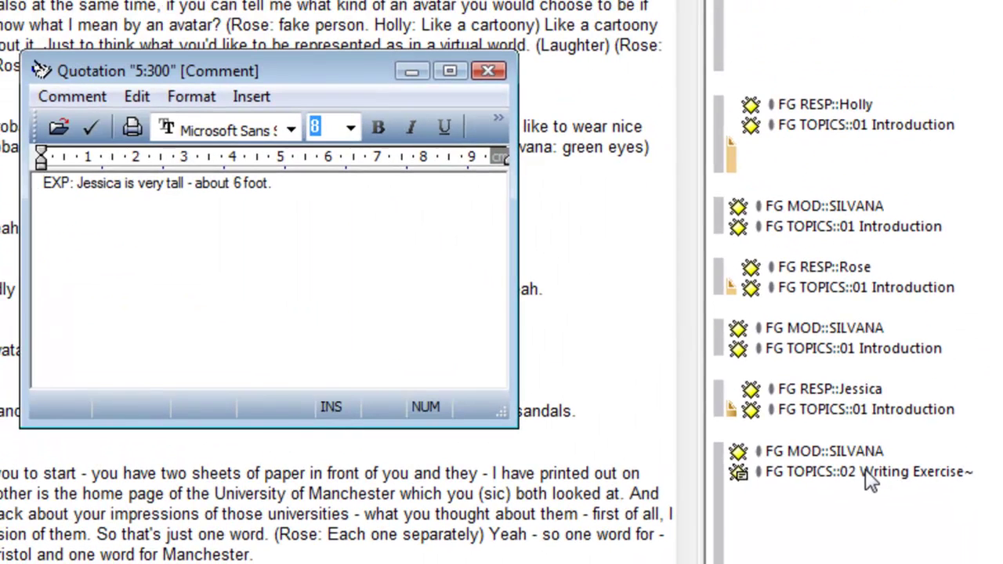
{"action": "left_click", "coordinate": [296, 185]}
{"action": "type", "text": "Add more informatio"}
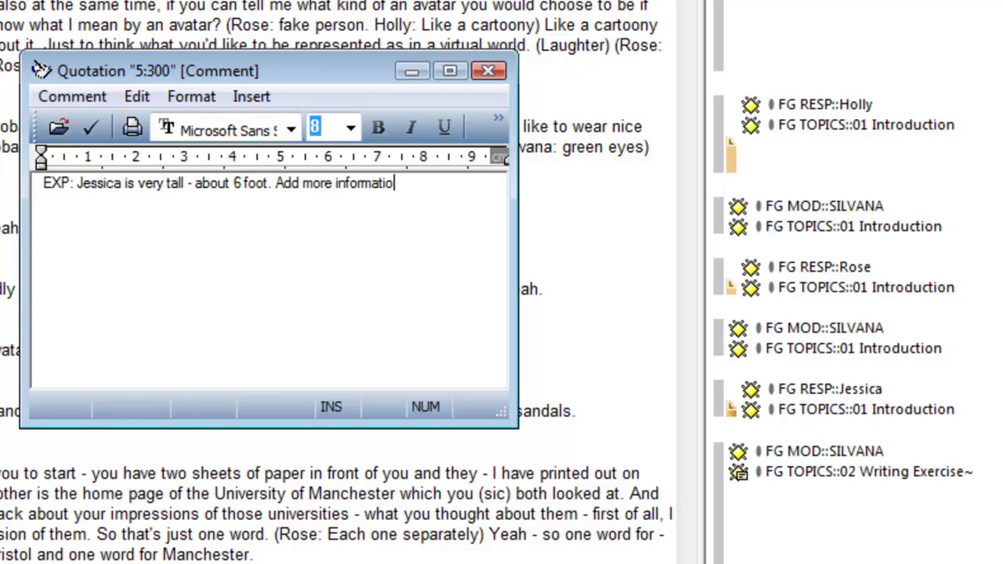
{"action": "type", "text": "n  here."}
{"action": "left_click", "coordinate": [485, 73]}
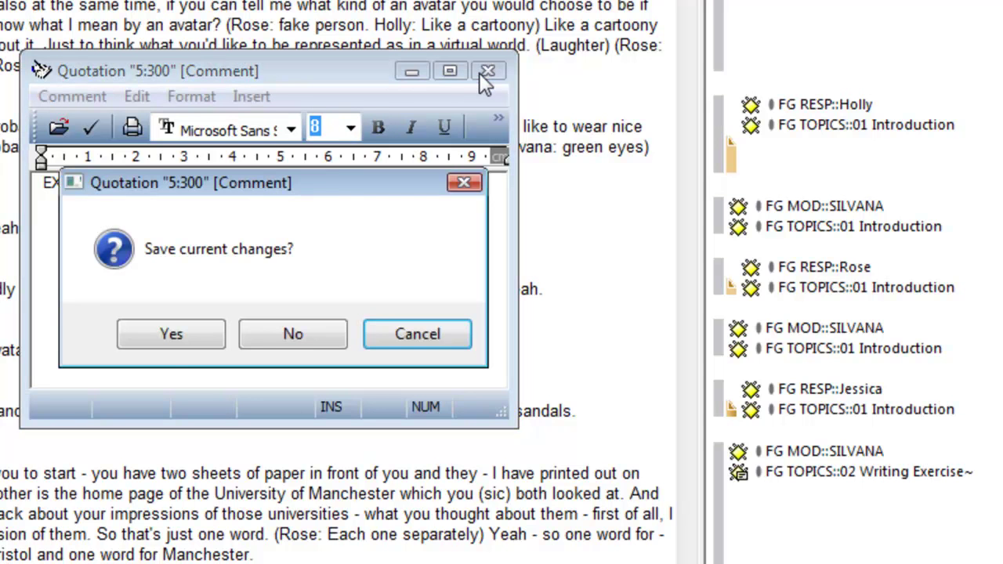
{"action": "left_click", "coordinate": [168, 336]}
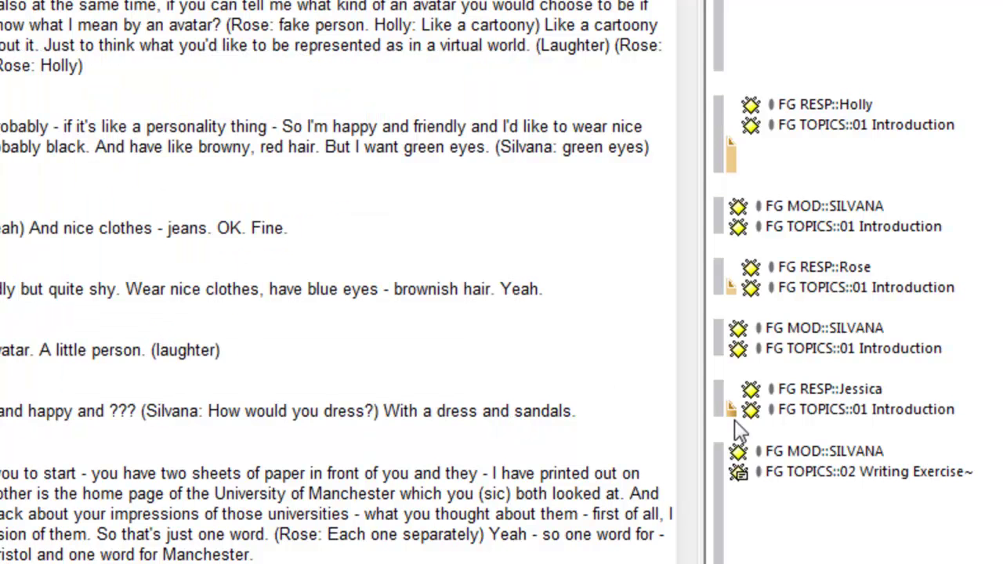
Open the Quotation Manager and reposition its window to check the passage of quotation 5:300 highlighted in the transcript
{"action": "mouse_move", "coordinate": [729, 409]}
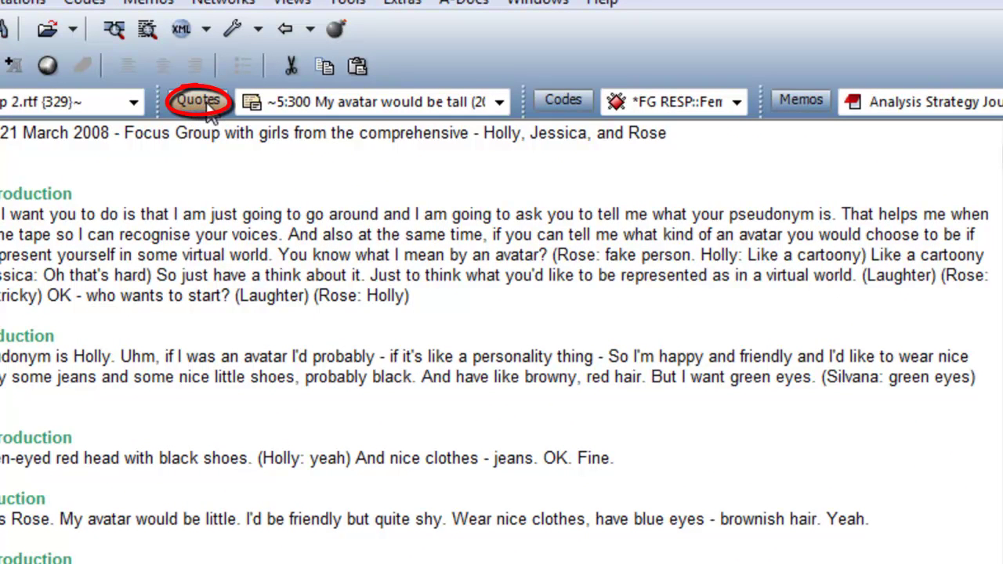
{"action": "left_click", "coordinate": [204, 103]}
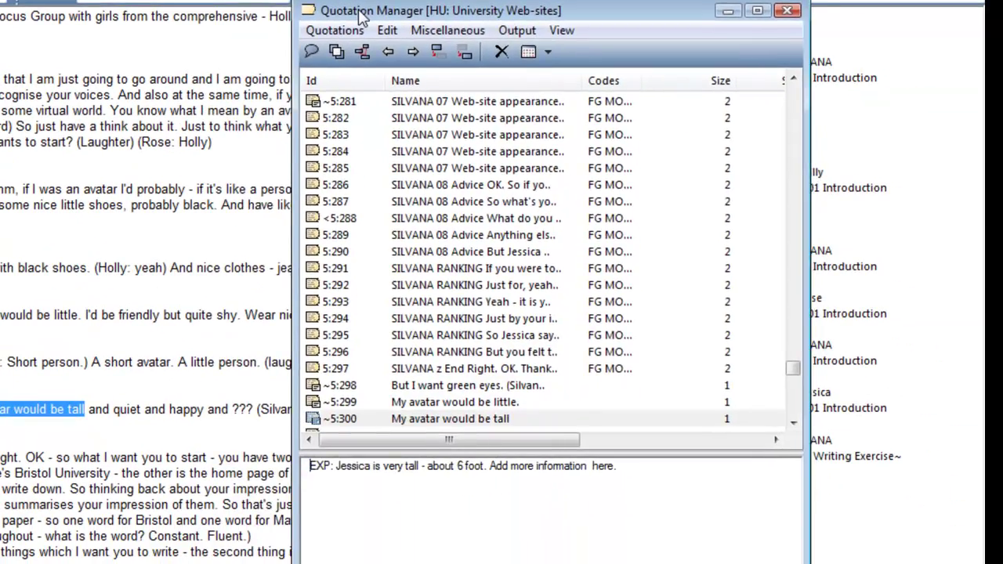
{"action": "left_click_drag", "start_coordinate": [549, 99], "coordinate": [492, 192]}
{"action": "left_click_drag", "start_coordinate": [335, 84], "coordinate": [155, 459]}
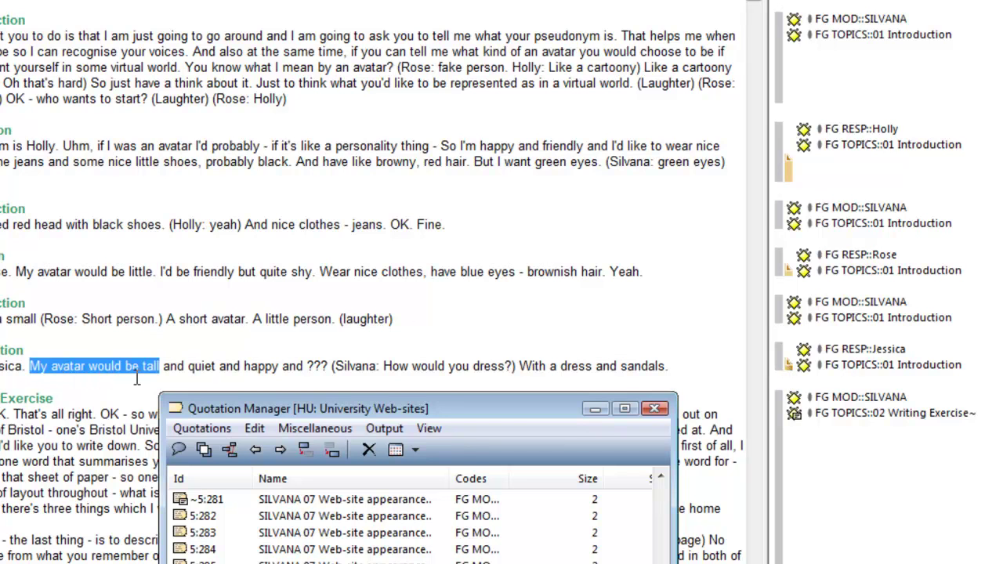
{"action": "left_click_drag", "start_coordinate": [205, 414], "coordinate": [180, 49]}
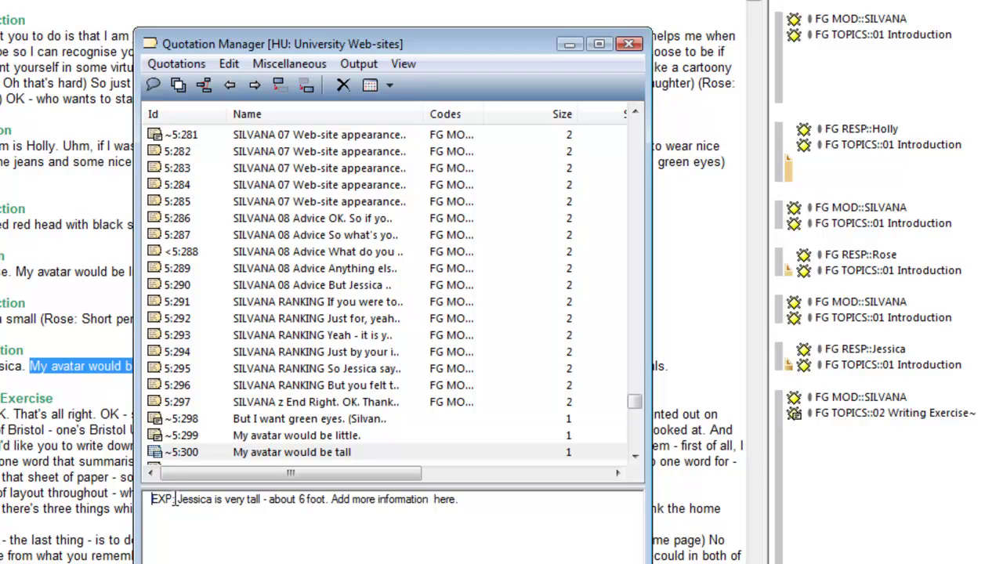
Read the comments of quotations 5:300, 5:299 and 5:298 in the Quotation Manager
{"action": "left_click", "coordinate": [237, 456]}
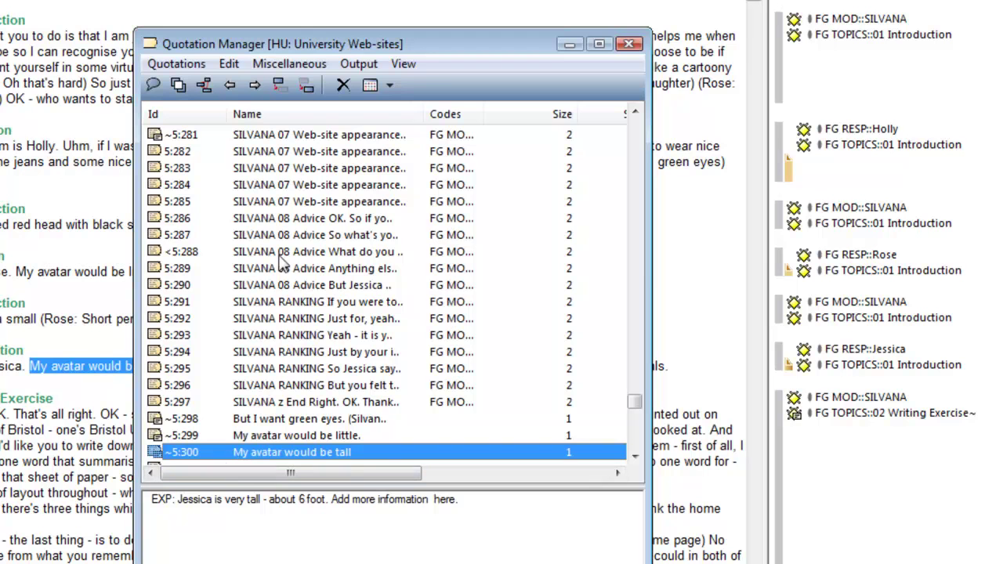
{"action": "left_click_drag", "start_coordinate": [339, 49], "coordinate": [355, 0]}
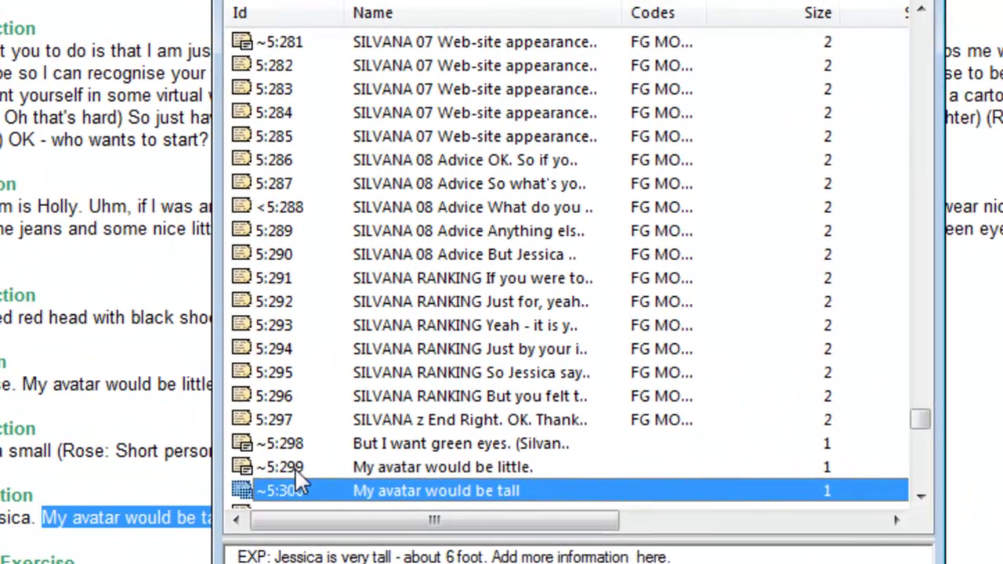
{"action": "left_click", "coordinate": [192, 331]}
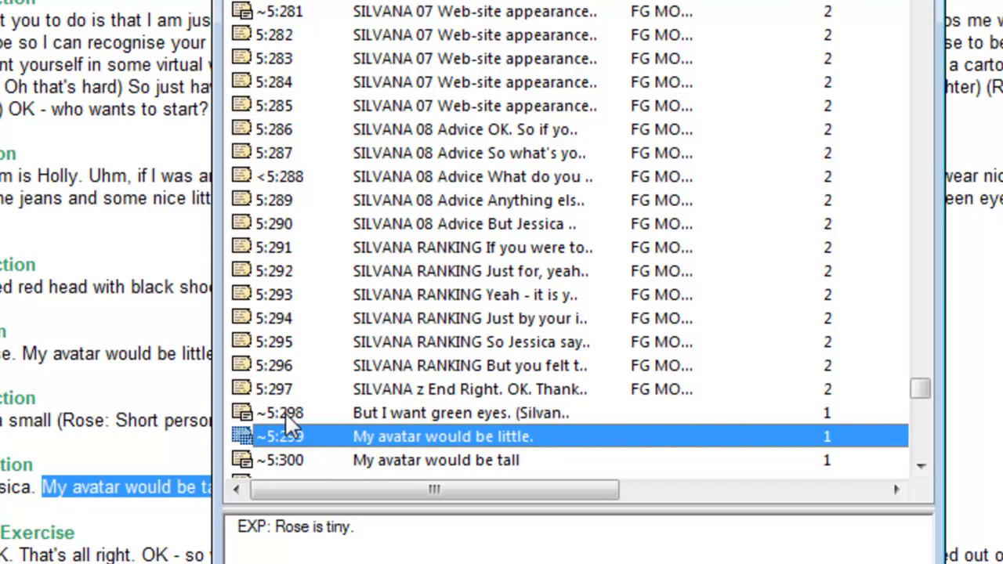
{"action": "left_click", "coordinate": [287, 415]}
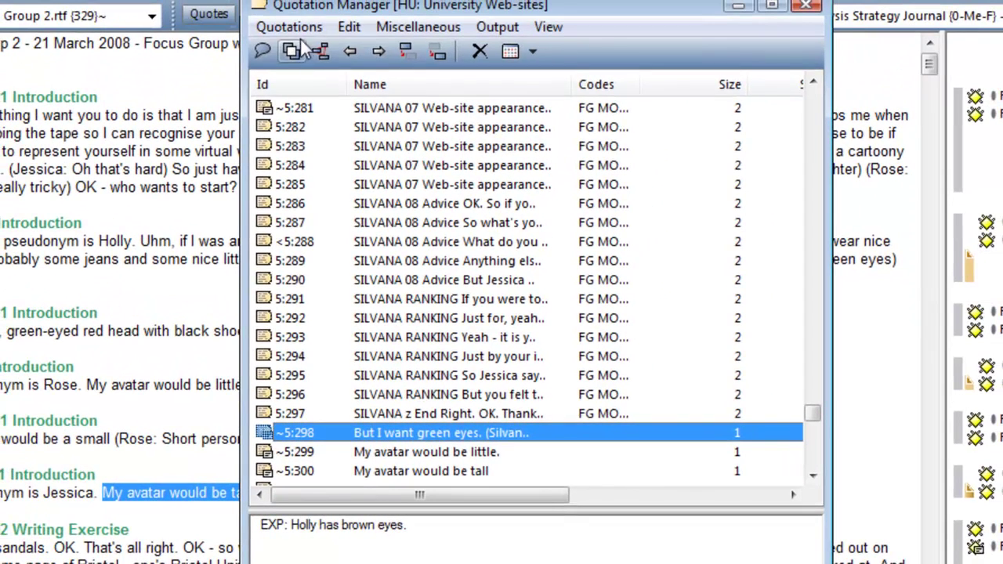
Filter the Quotation Manager list to show only commented quotations
{"action": "left_click", "coordinate": [303, 28]}
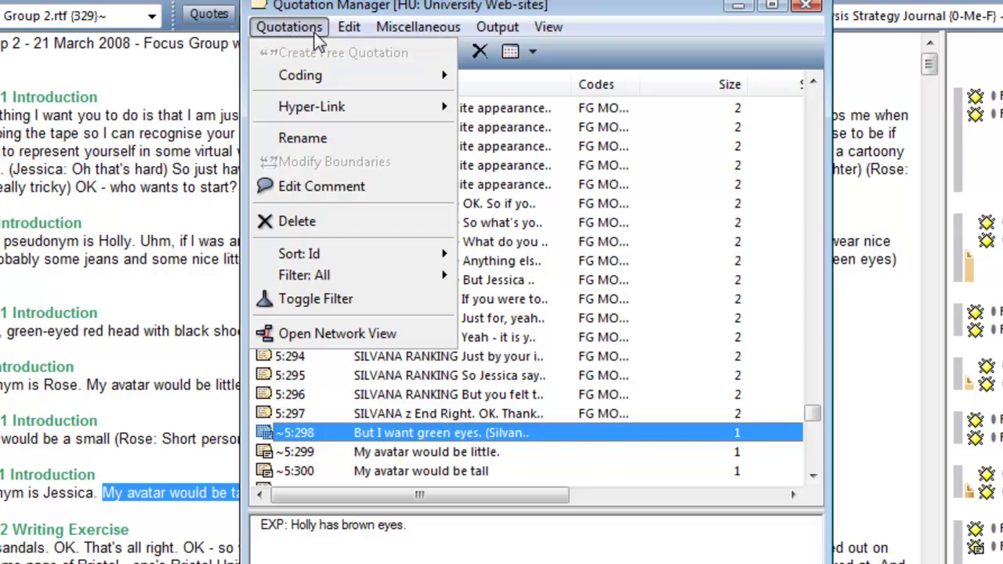
{"action": "mouse_move", "coordinate": [338, 273]}
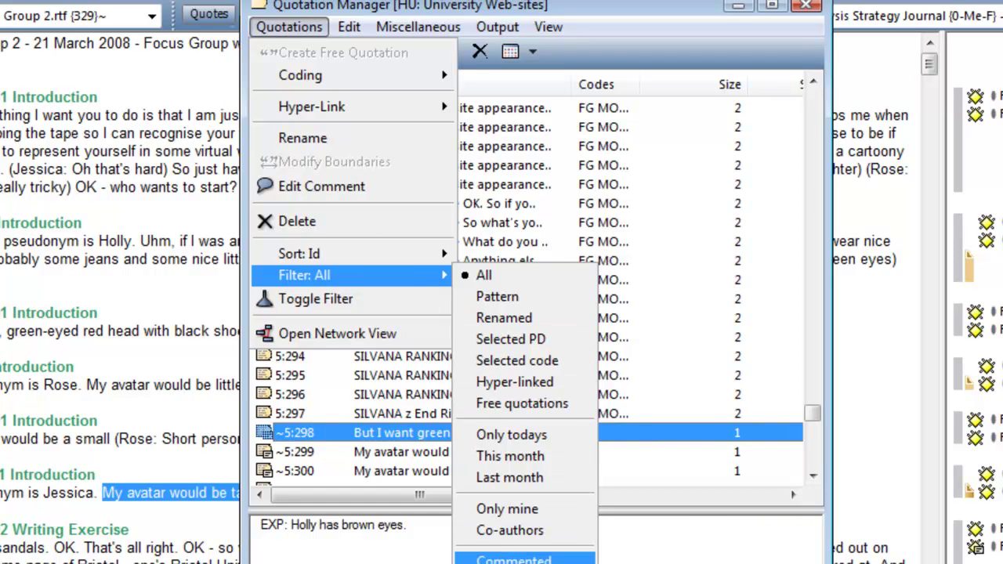
{"action": "left_click", "coordinate": [570, 561]}
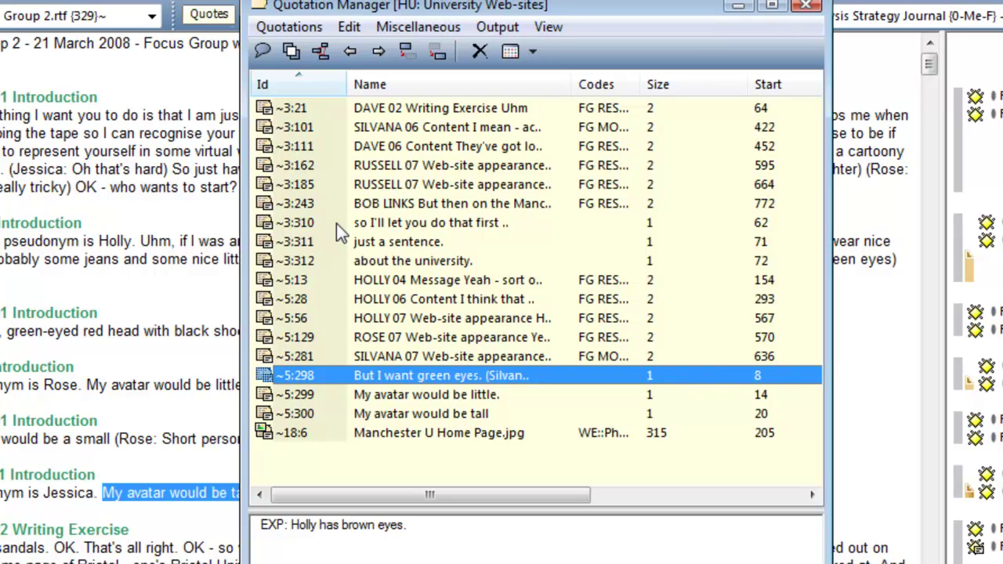
Browse the comments of the filtered document 3 quotations, from 3:21 through 3:312
{"action": "left_click", "coordinate": [331, 110]}
{"action": "left_click", "coordinate": [323, 129]}
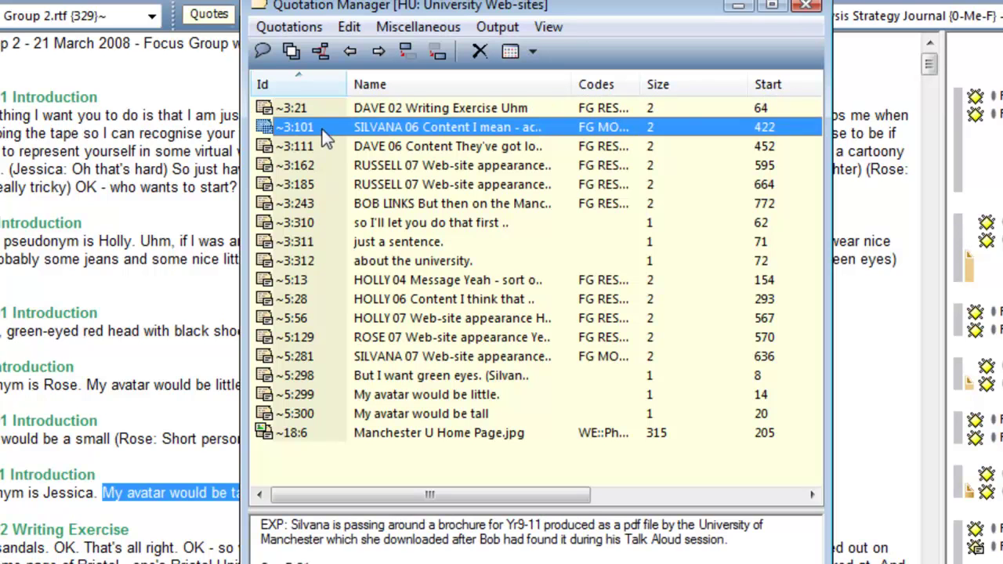
{"action": "left_click", "coordinate": [323, 148]}
{"action": "left_click", "coordinate": [318, 184]}
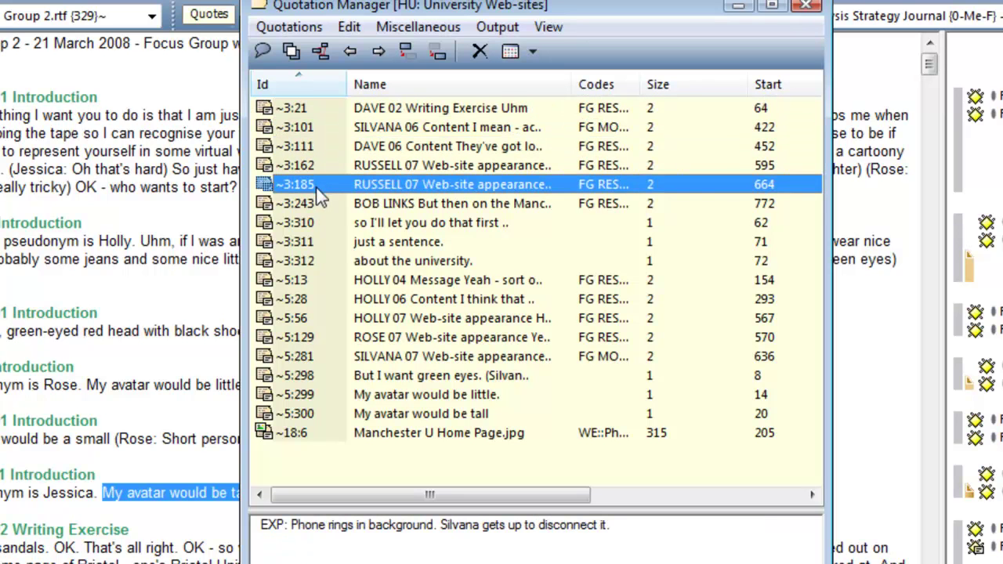
{"action": "left_click", "coordinate": [317, 204]}
{"action": "left_click", "coordinate": [307, 229]}
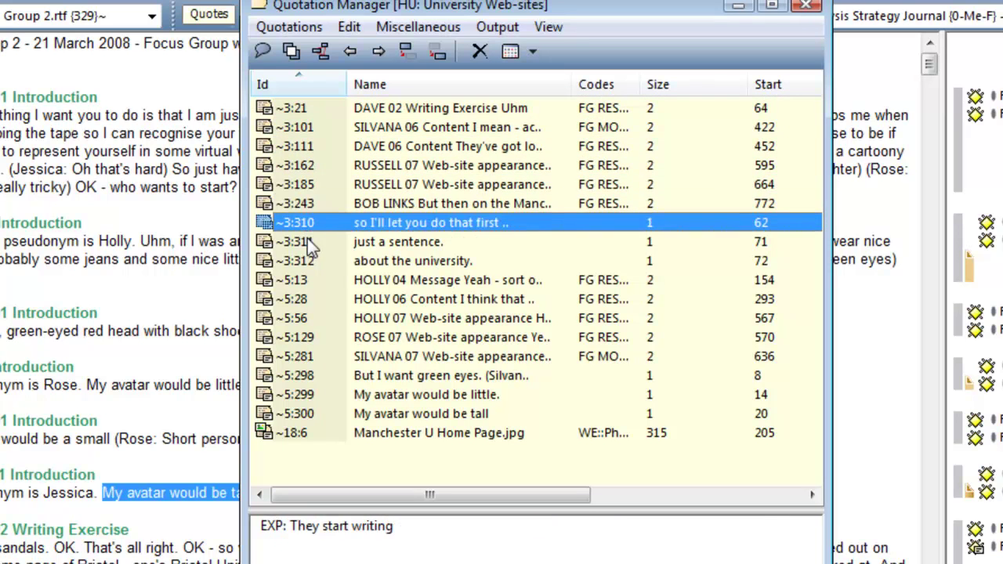
{"action": "left_click", "coordinate": [307, 243]}
{"action": "left_click", "coordinate": [303, 261]}
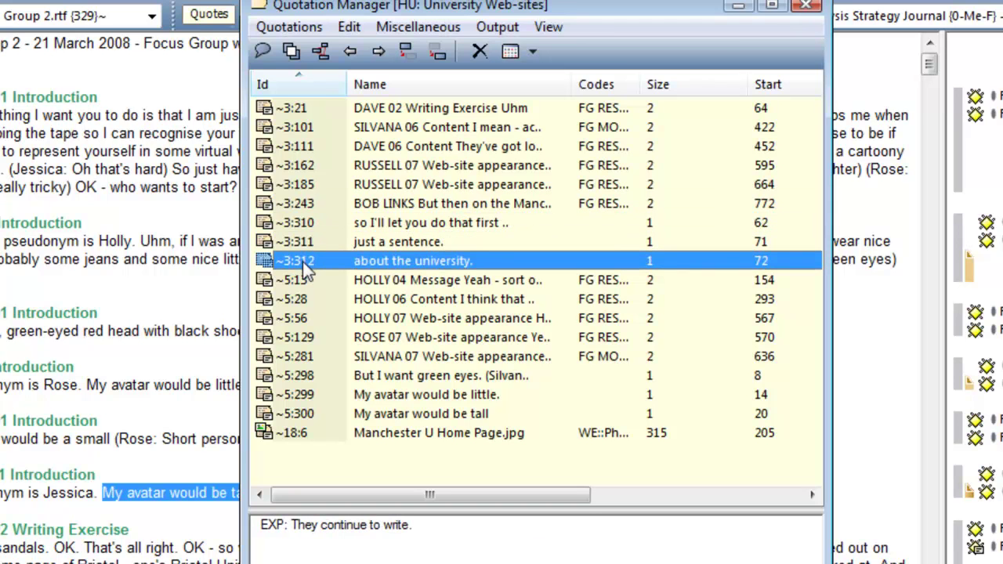
Append "Add to this quotation." to the comment of quotation 5:13
{"action": "left_click", "coordinate": [302, 280]}
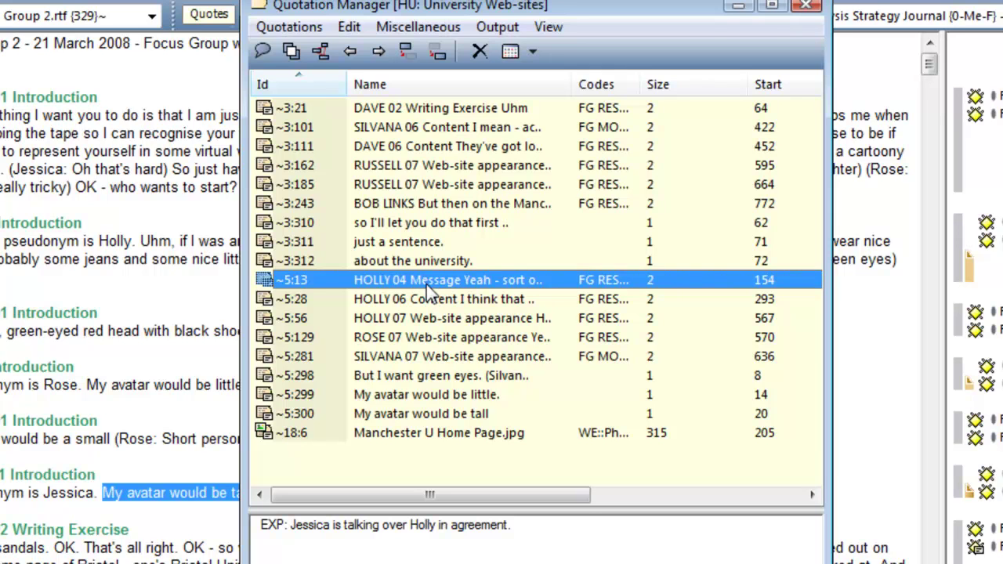
{"action": "left_click", "coordinate": [533, 538]}
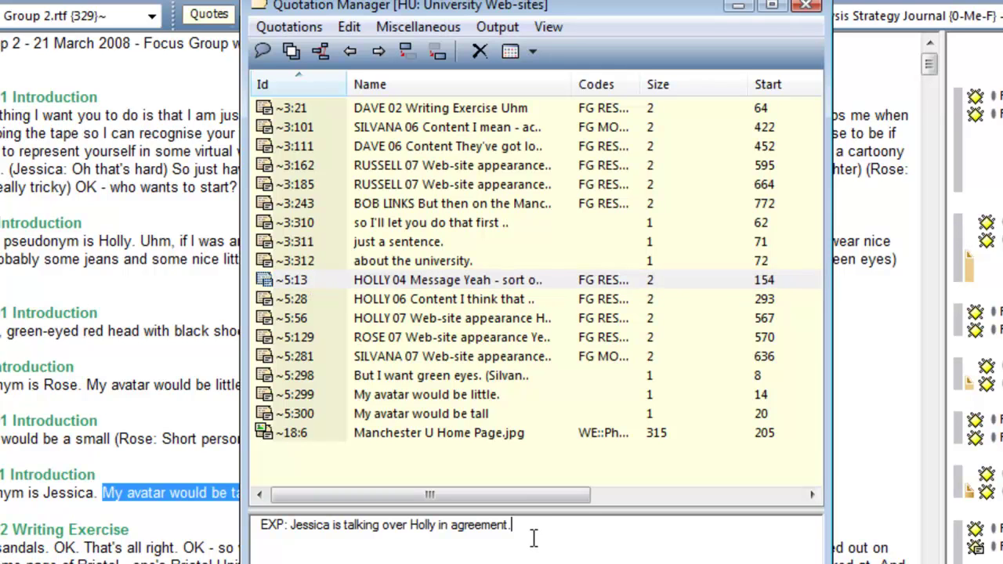
{"action": "type", "text": "Add to this quotation."}
Compare the label prefixes that open the comments of quotations 5:13, 5:299, 5:300 and 5:28
{"action": "left_click_drag", "start_coordinate": [261, 530], "coordinate": [287, 530]}
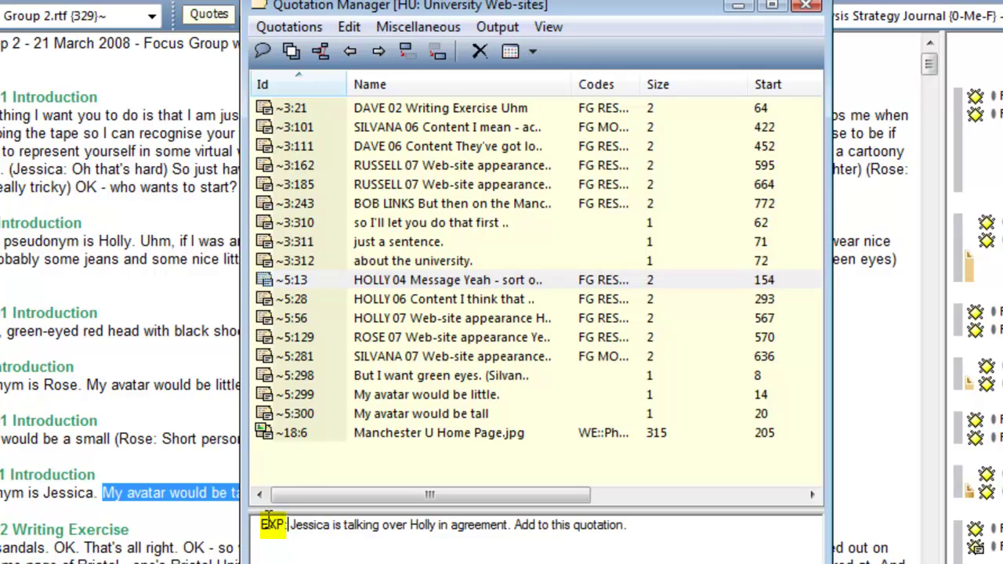
{"action": "left_click", "coordinate": [283, 394]}
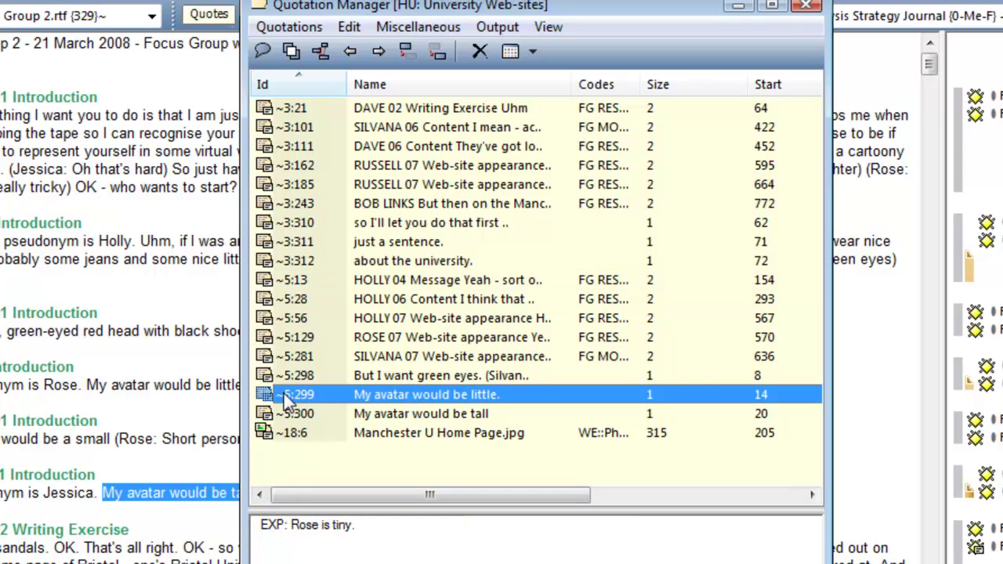
{"action": "left_click", "coordinate": [274, 524]}
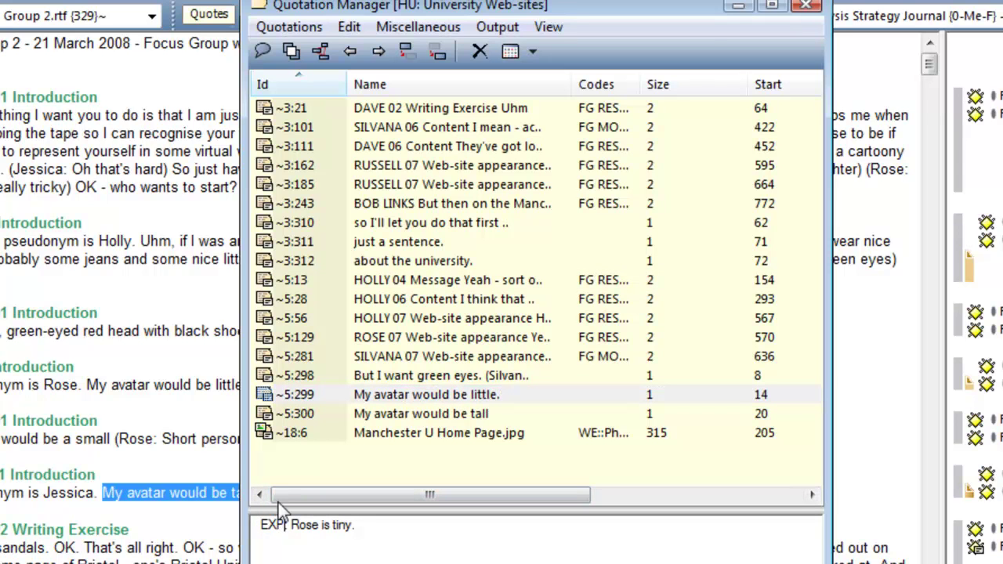
{"action": "left_click", "coordinate": [314, 416]}
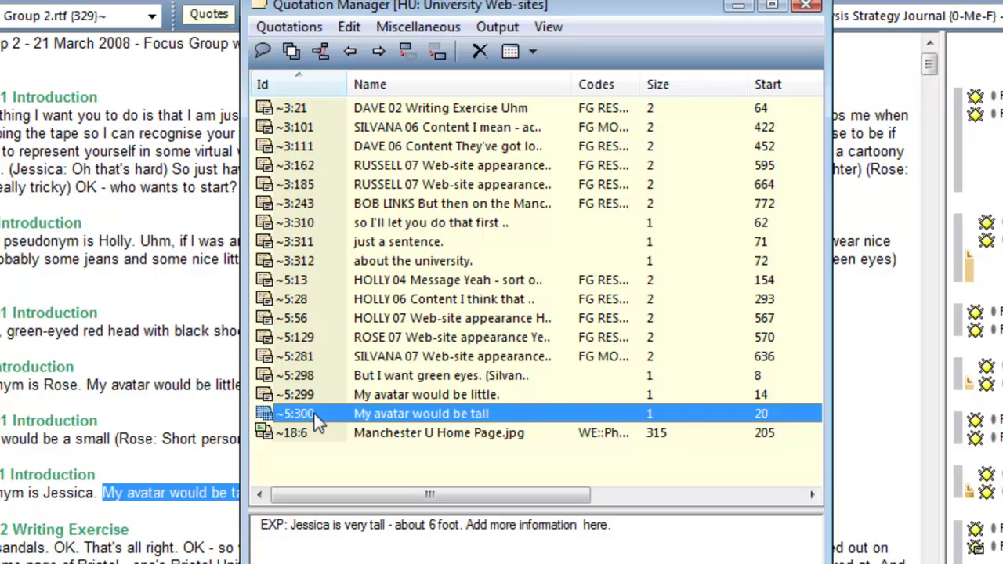
{"action": "left_click", "coordinate": [320, 287]}
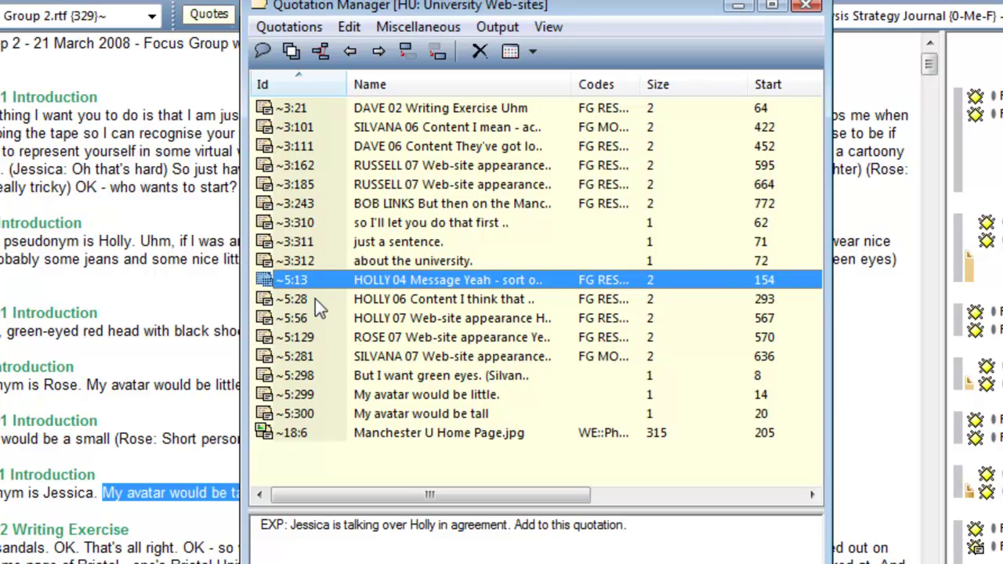
{"action": "left_click", "coordinate": [315, 300]}
{"action": "double_click", "coordinate": [322, 525]}
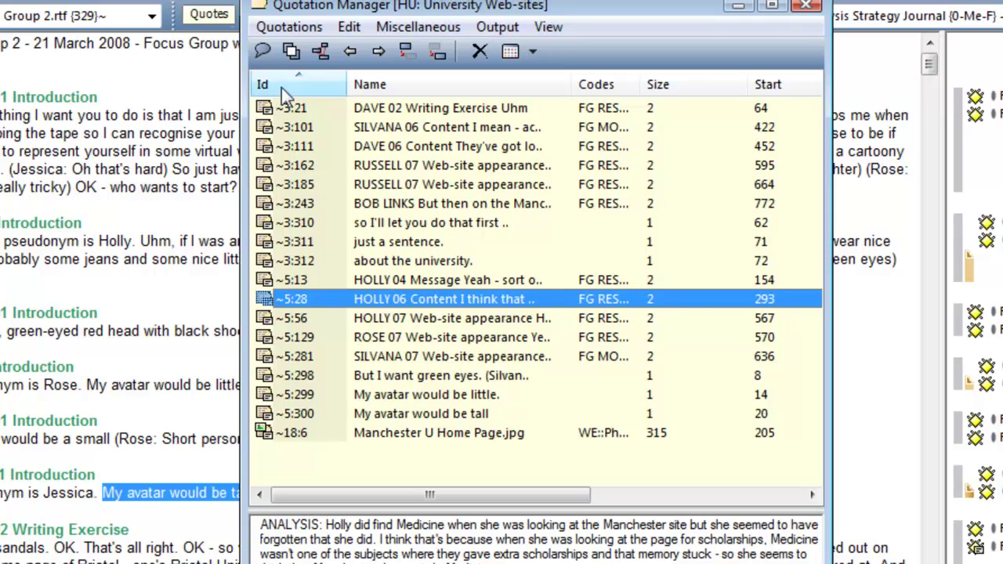
Reset the Quotation Manager filter to All and close the Quotation Manager
{"action": "left_click", "coordinate": [290, 30]}
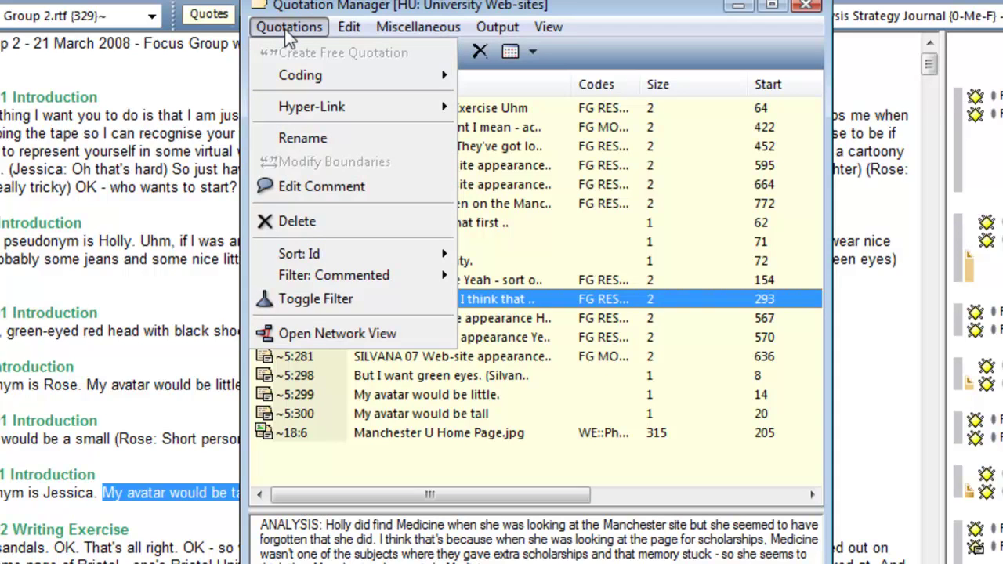
{"action": "mouse_move", "coordinate": [350, 281]}
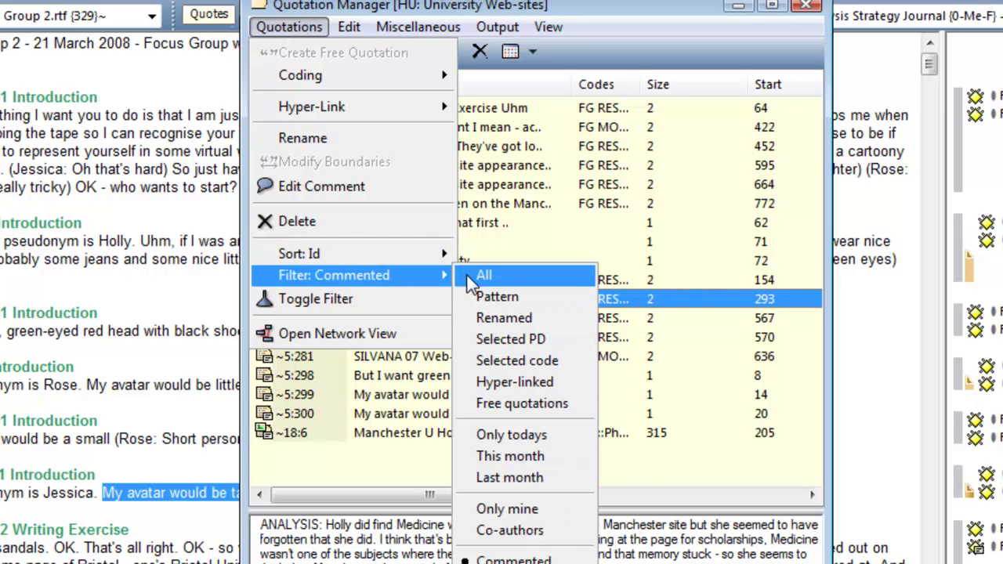
{"action": "left_click", "coordinate": [469, 277]}
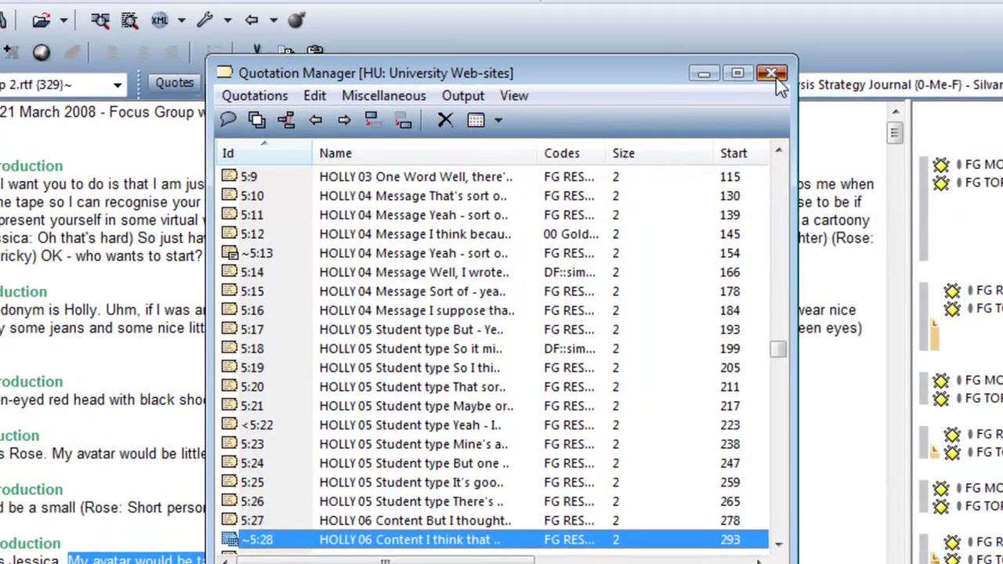
{"action": "left_click", "coordinate": [810, 8]}
Search the comments of all quotations for "ANALYSIS" with the Object Crawler and display the results
{"action": "left_click", "coordinate": [338, 28]}
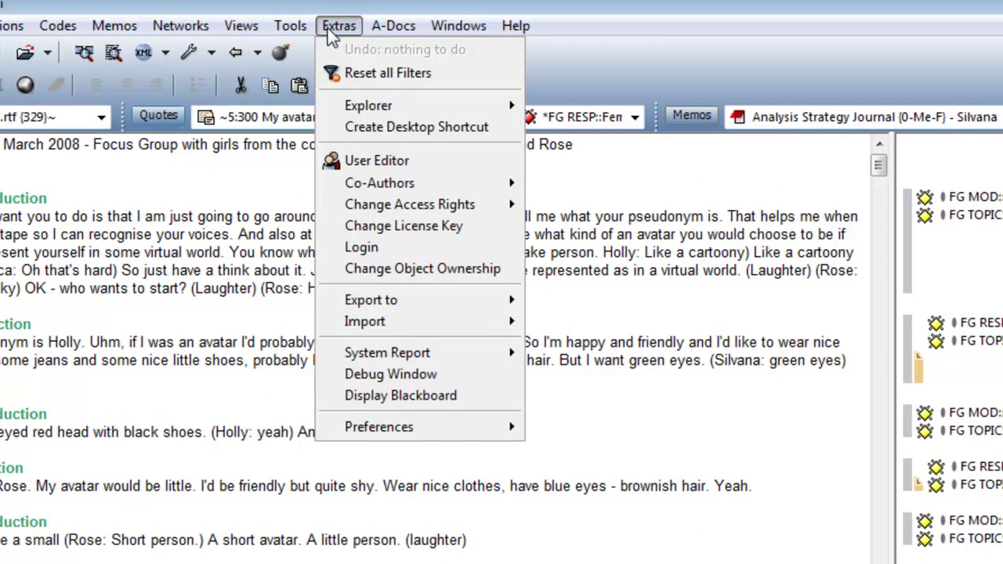
{"action": "mouse_move", "coordinate": [289, 33]}
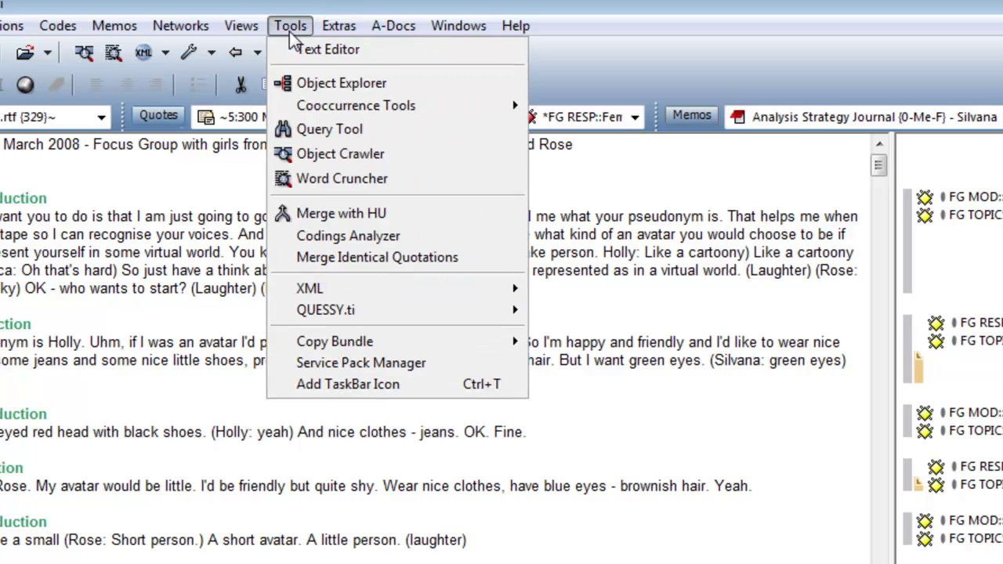
{"action": "left_click", "coordinate": [334, 154]}
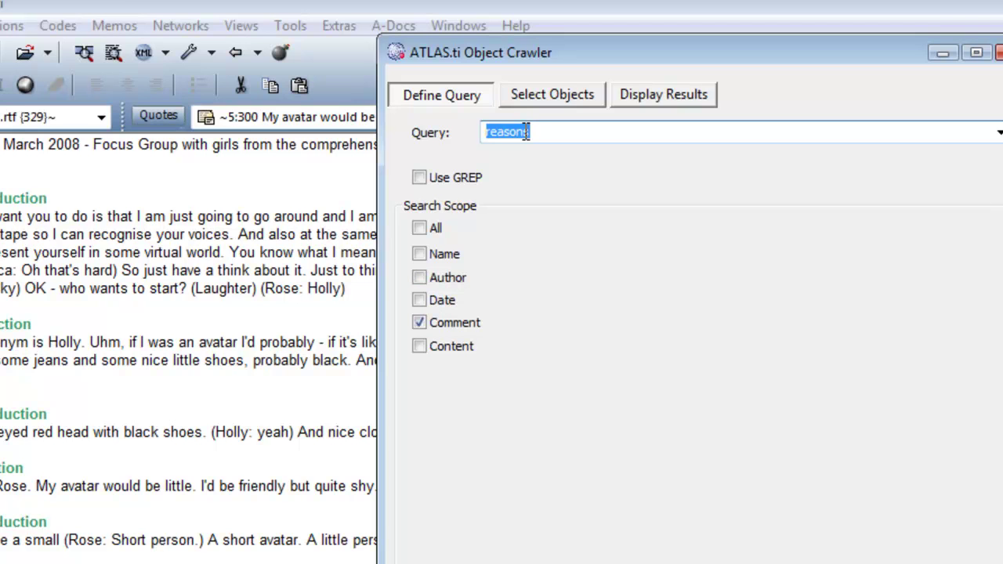
{"action": "type", "text": "ANALYSIS"}
{"action": "left_click", "coordinate": [573, 113]}
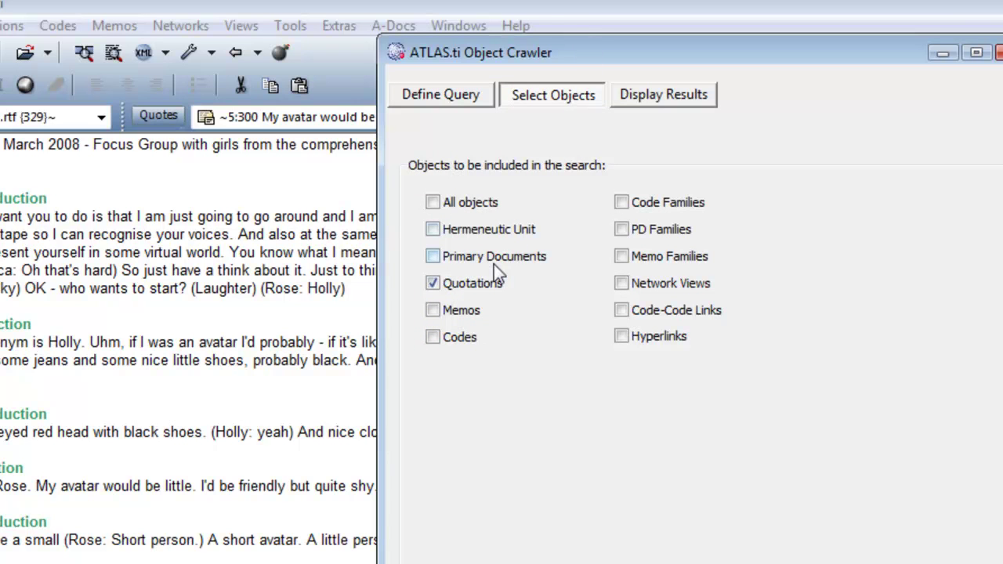
{"action": "left_click", "coordinate": [455, 95]}
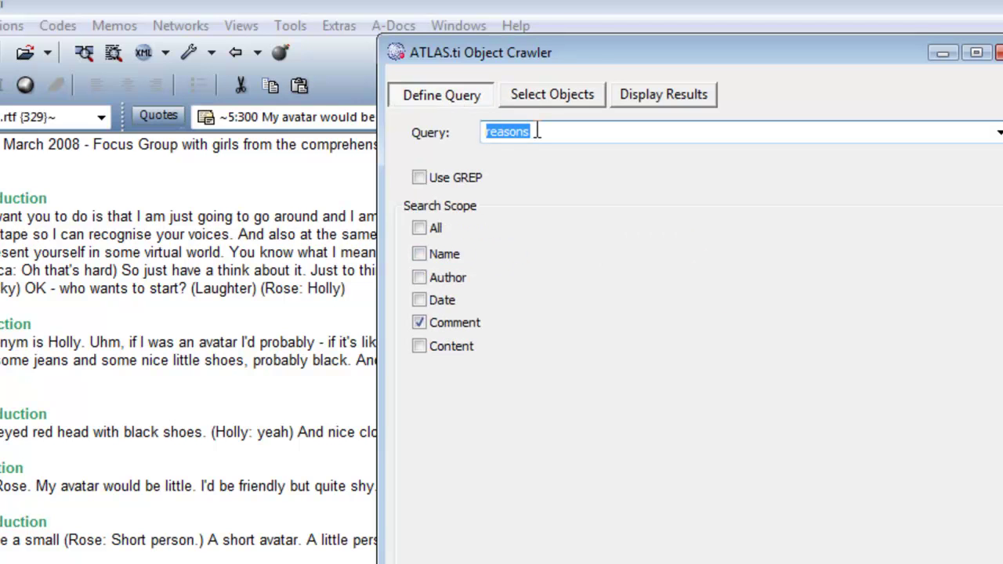
{"action": "type", "text": "ANALYSIS"}
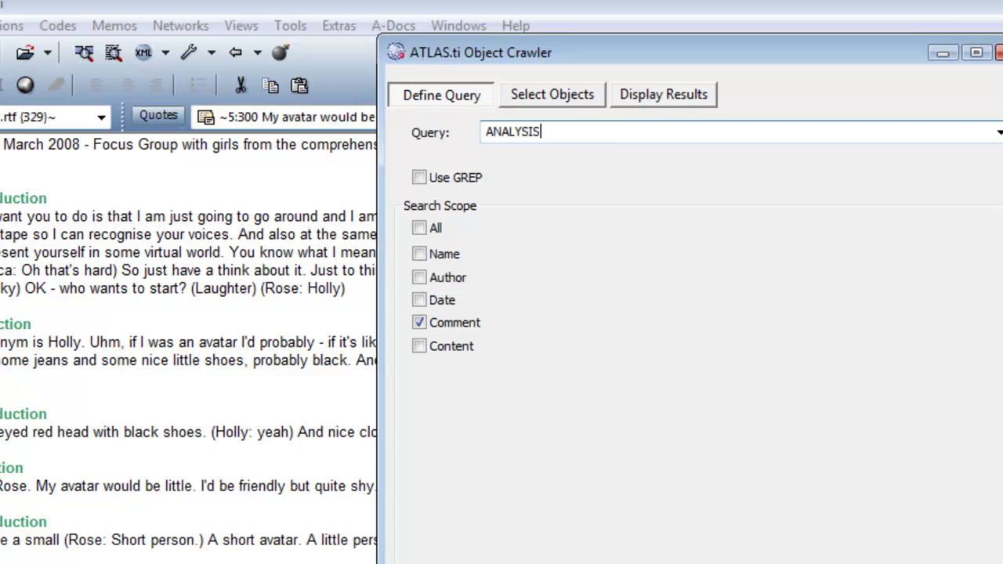
{"action": "left_click", "coordinate": [695, 96]}
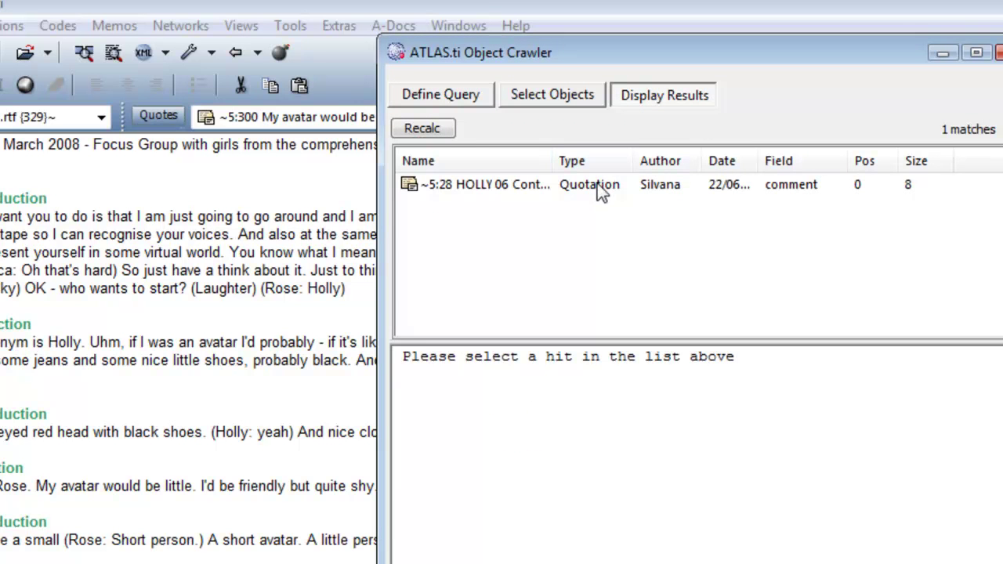
Inspect the search hit for quotation 5:28 in its document context with its comment, then close the comment window
{"action": "left_click", "coordinate": [598, 184]}
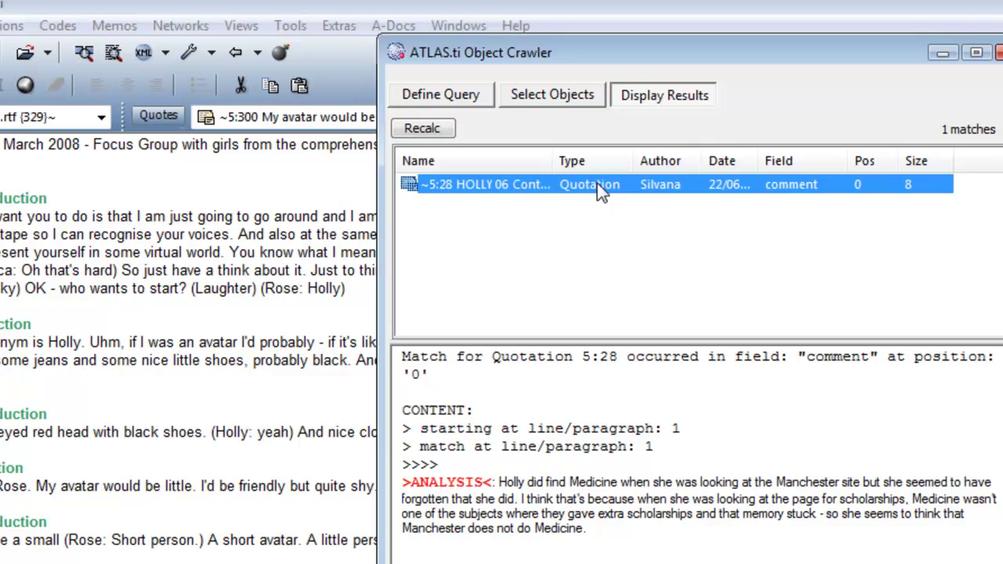
{"action": "double_click", "coordinate": [598, 185]}
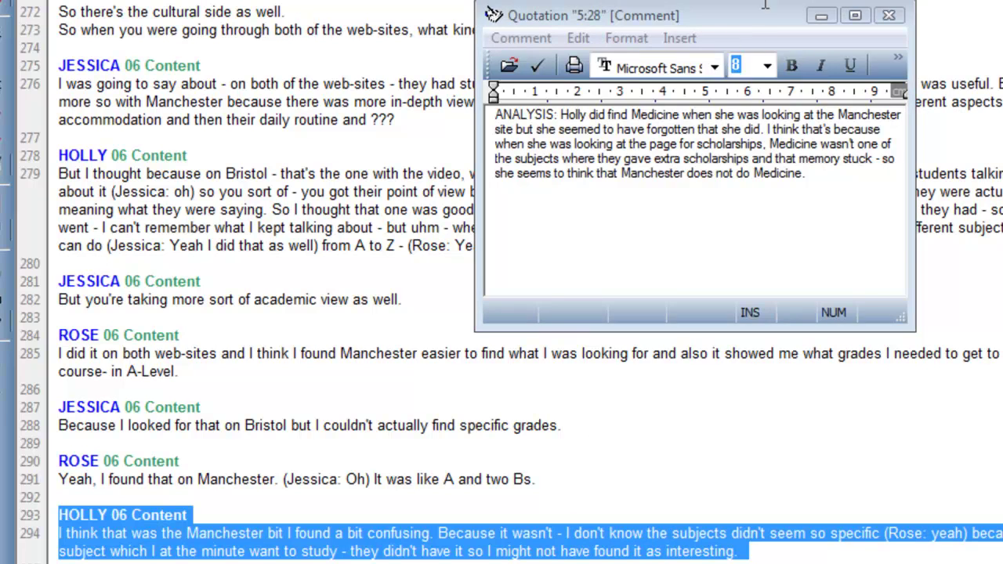
{"action": "left_click_drag", "start_coordinate": [740, 13], "coordinate": [944, 0]}
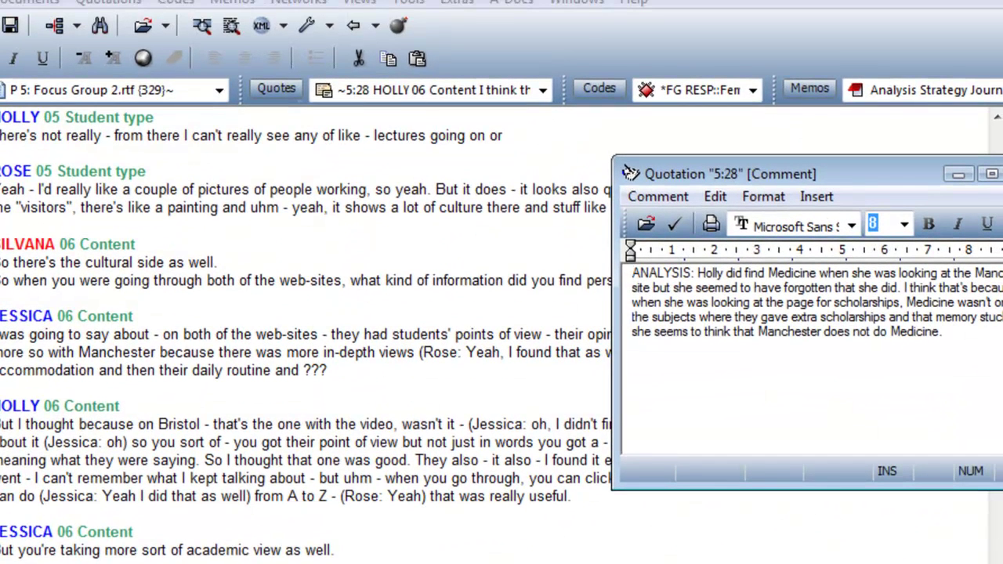
{"action": "double_click", "coordinate": [629, 173]}
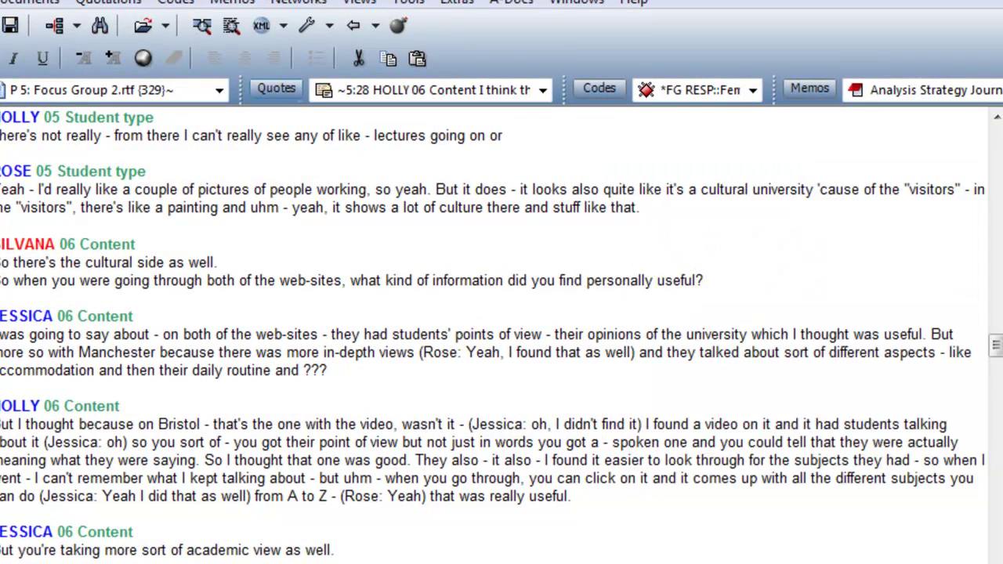
Reopen the Quotation Manager and filter its list to commented quotations only
{"action": "left_click", "coordinate": [282, 88]}
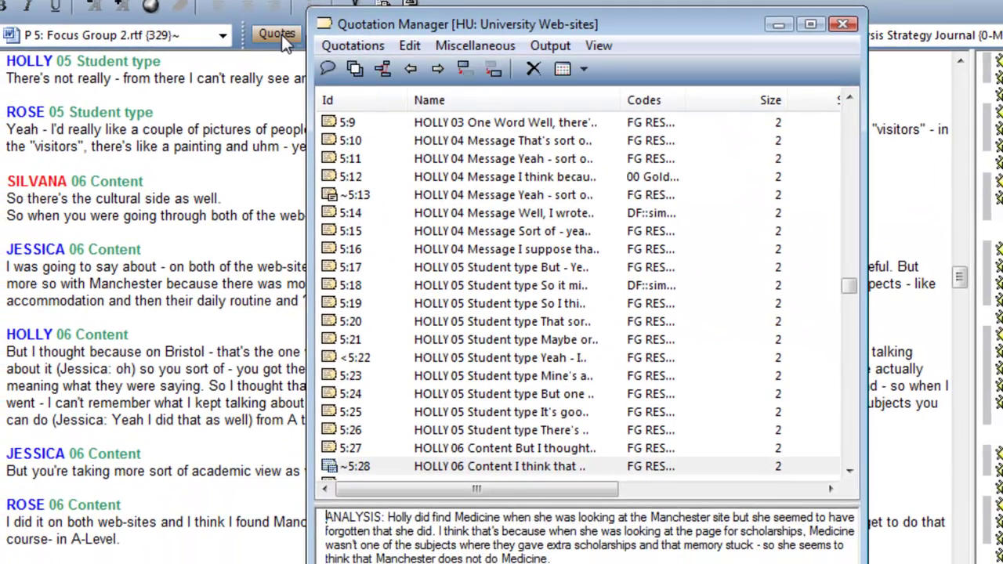
{"action": "left_click", "coordinate": [339, 49]}
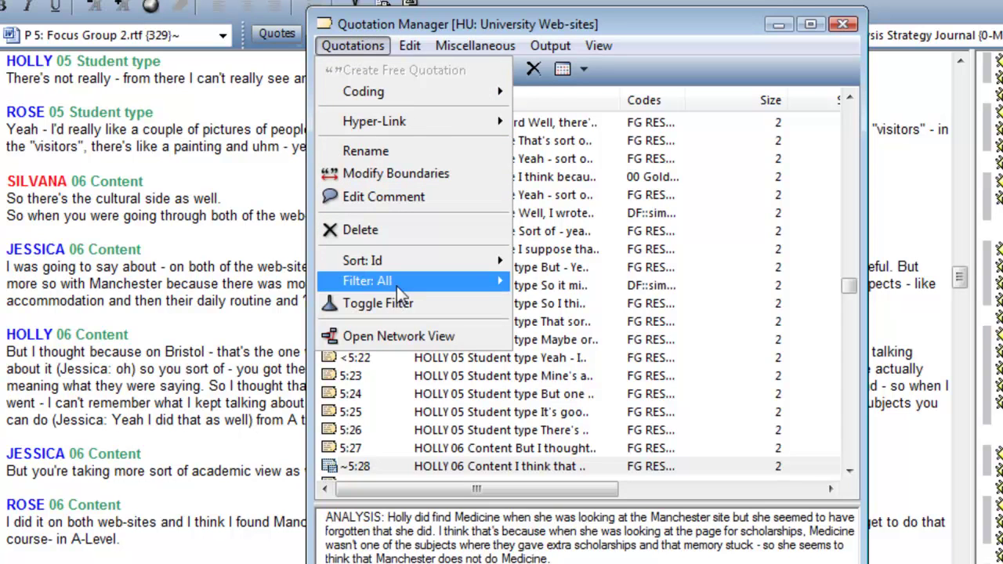
{"action": "mouse_move", "coordinate": [424, 282]}
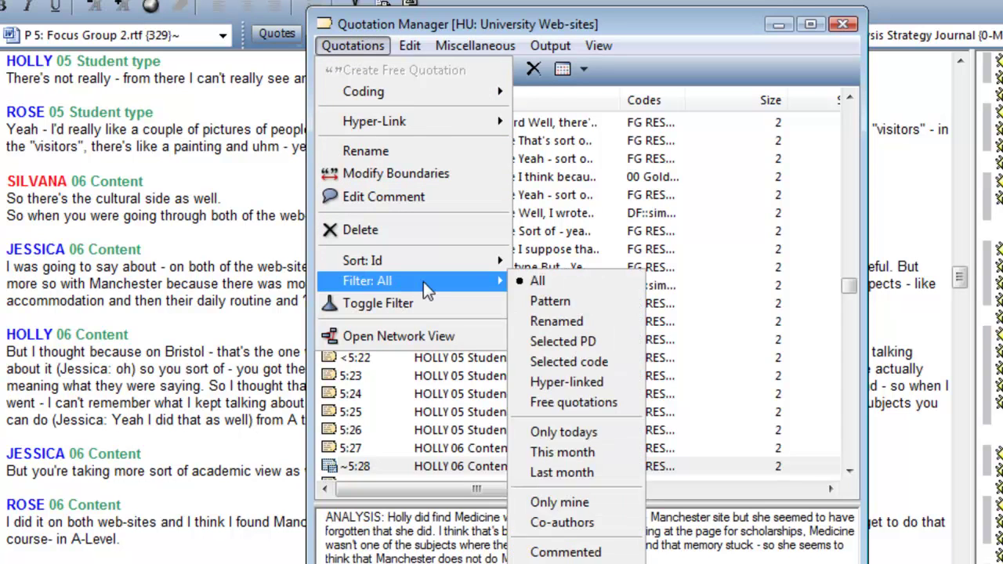
{"action": "left_click", "coordinate": [566, 553]}
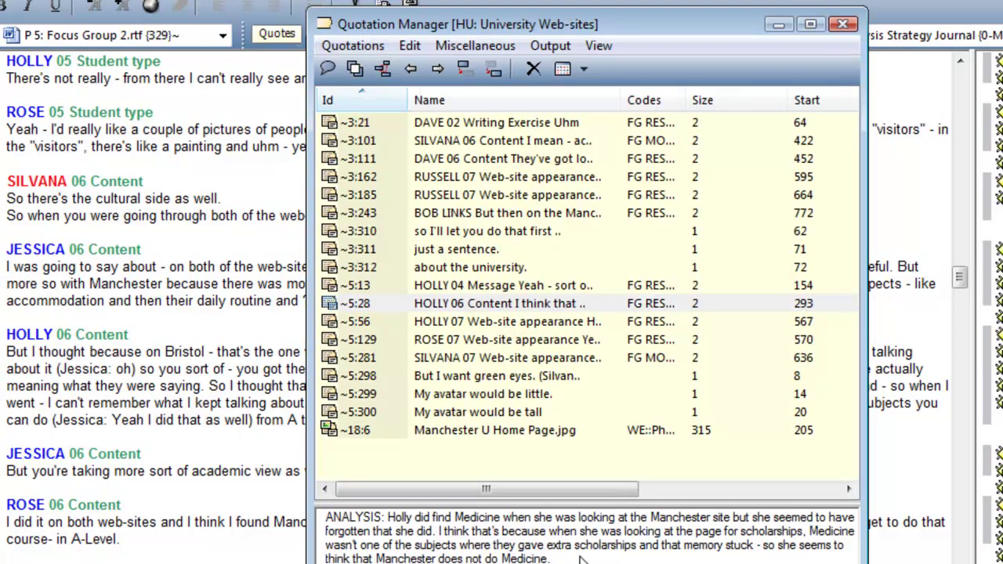
Output all filtered quotations, including comments, memos and hyperlinks, as File & Run, replacing the existing University Web-sites_quotes file
{"action": "left_click", "coordinate": [566, 45]}
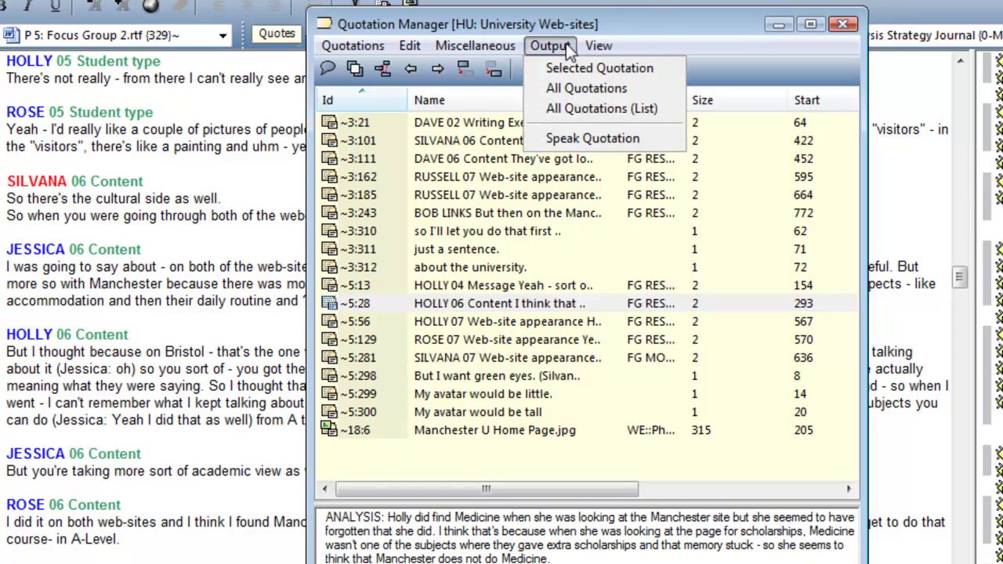
{"action": "left_click", "coordinate": [566, 88]}
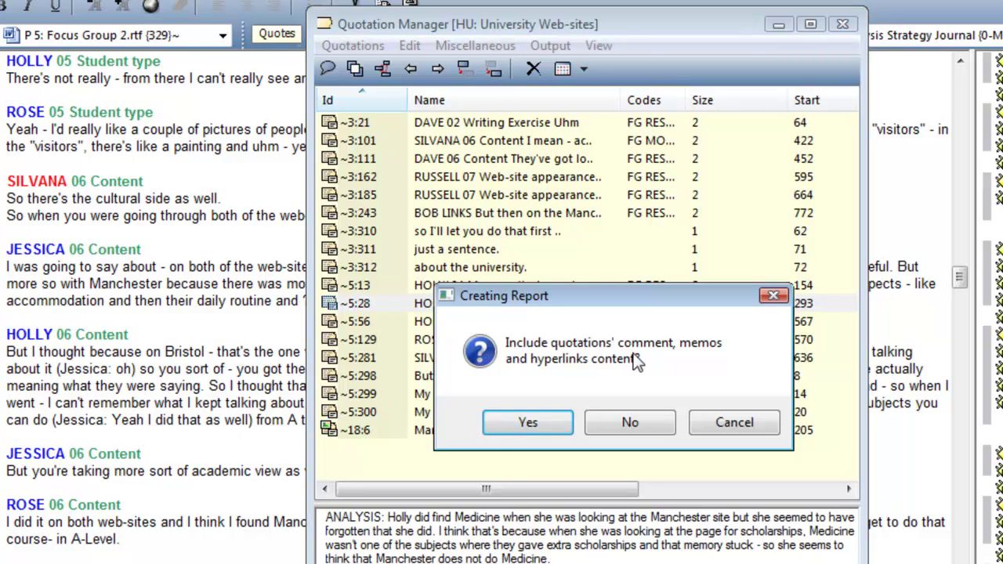
{"action": "left_click", "coordinate": [528, 424]}
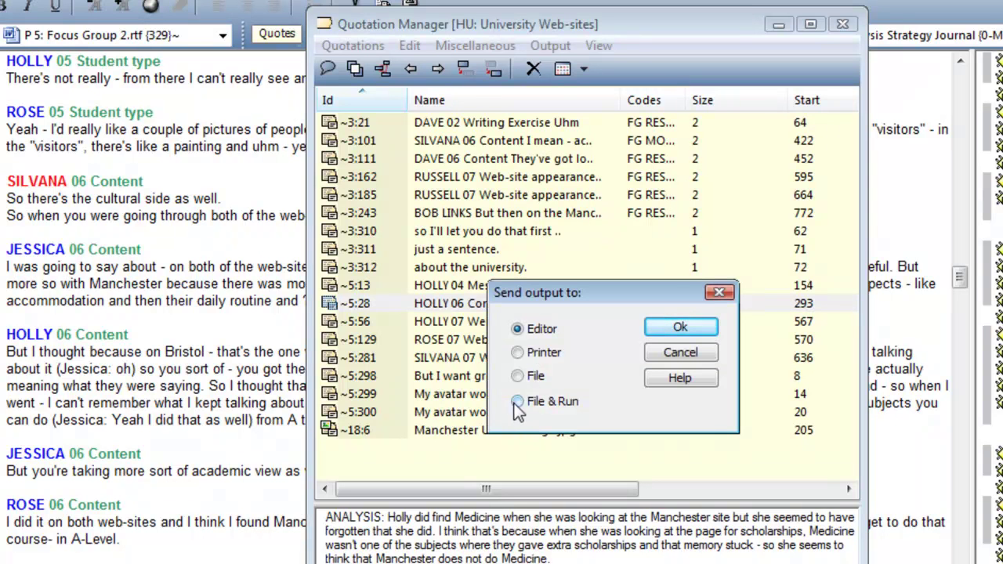
{"action": "left_click", "coordinate": [519, 402]}
{"action": "left_click", "coordinate": [672, 327]}
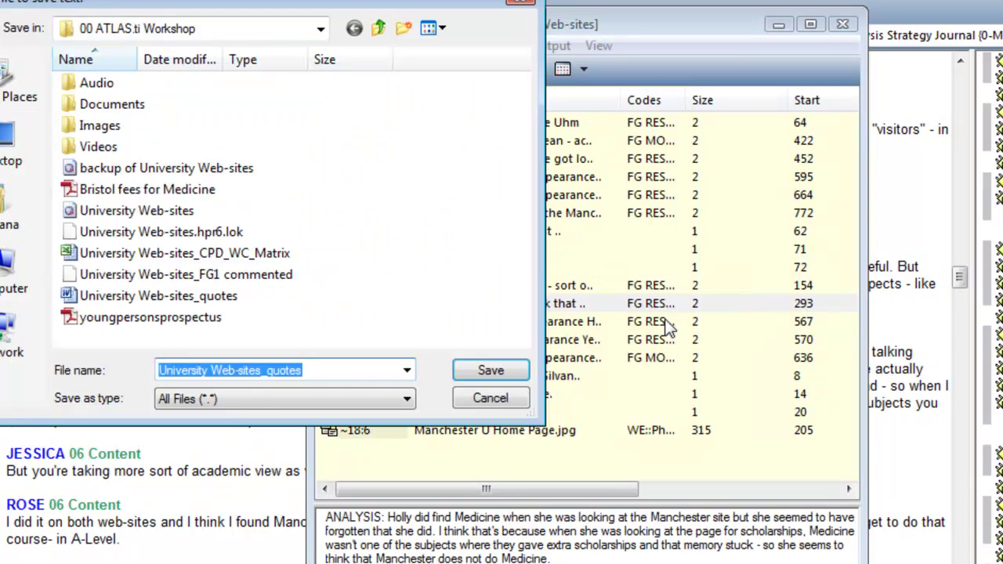
{"action": "left_click", "coordinate": [491, 373]}
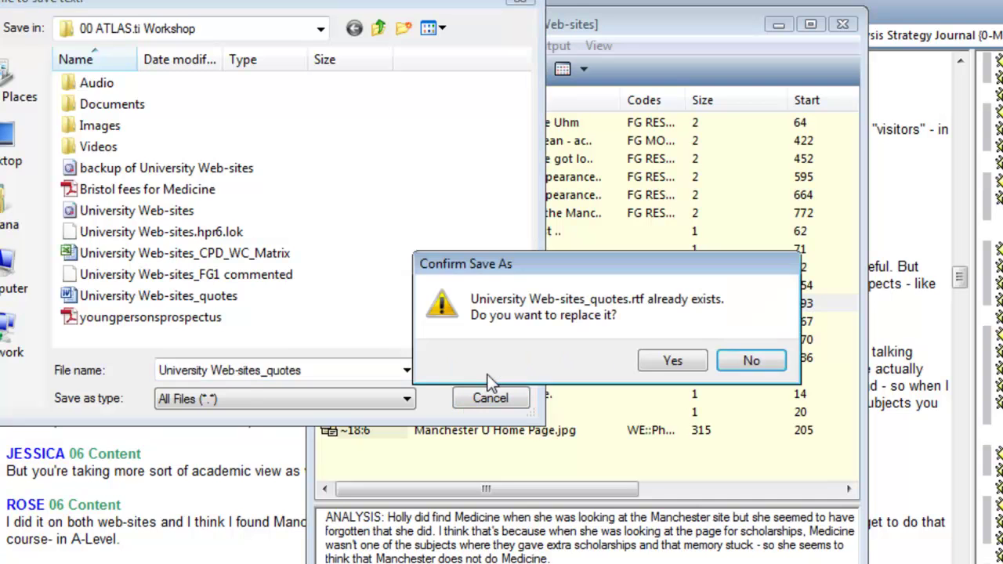
{"action": "left_click", "coordinate": [668, 361]}
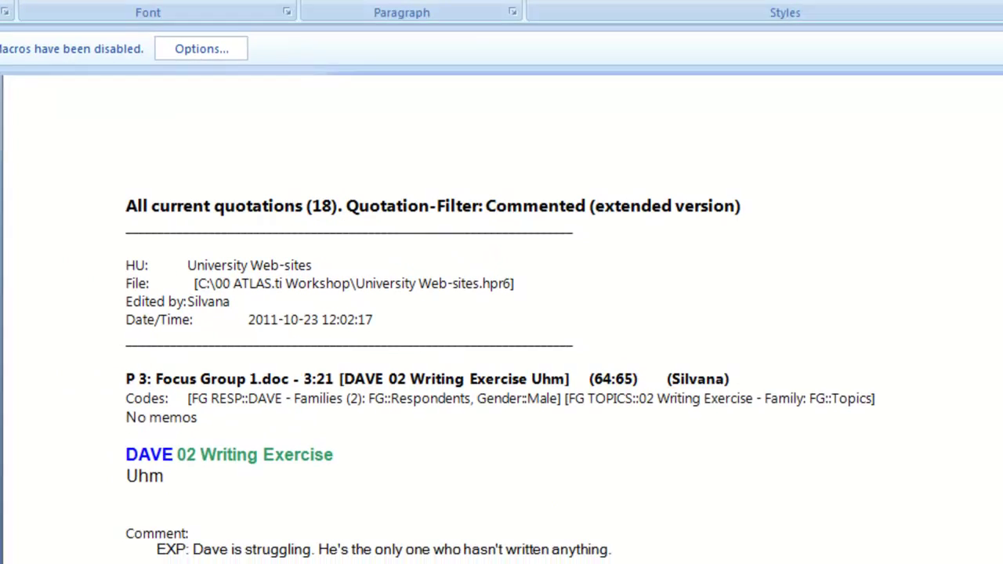
Read through the first entries of the exported report, from quotation 3:21 through 3:111, with their comments
{"action": "scroll", "coordinate": [502, 313], "scroll_direction": "down", "scroll_amount": 6}
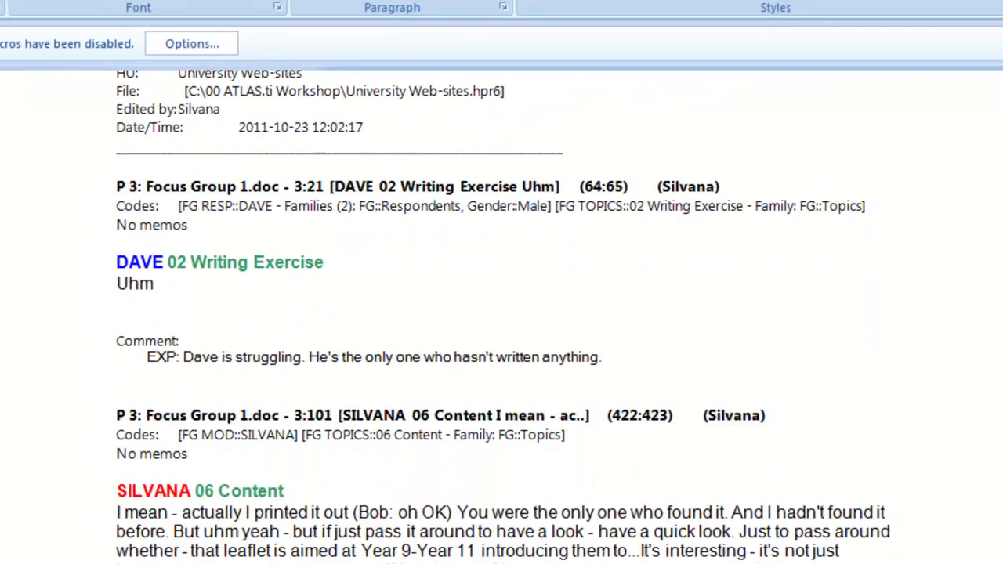
{"action": "scroll", "coordinate": [502, 314], "scroll_direction": "down", "scroll_amount": 3}
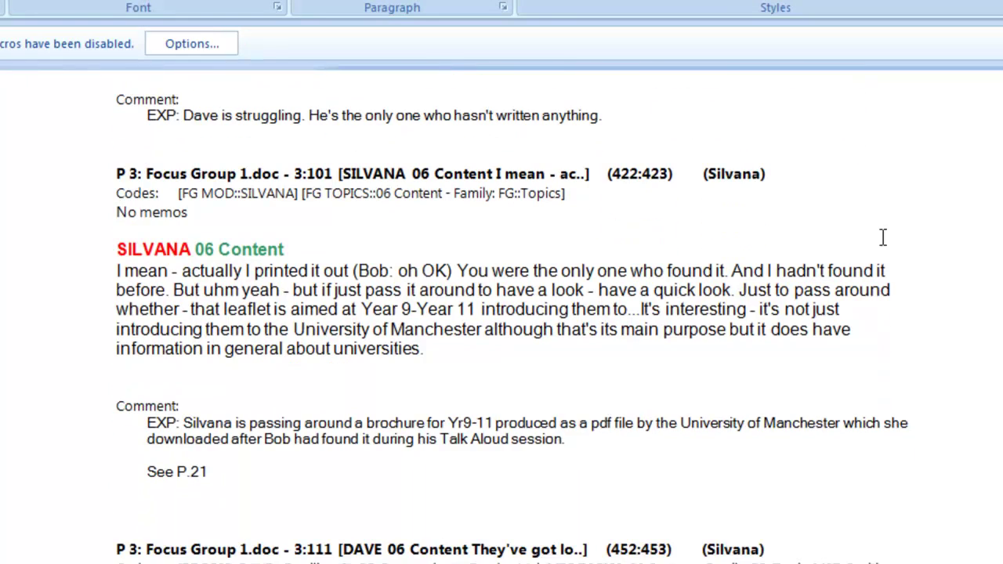
{"action": "left_click", "coordinate": [118, 275]}
{"action": "scroll", "coordinate": [502, 314], "scroll_direction": "down", "scroll_amount": 5}
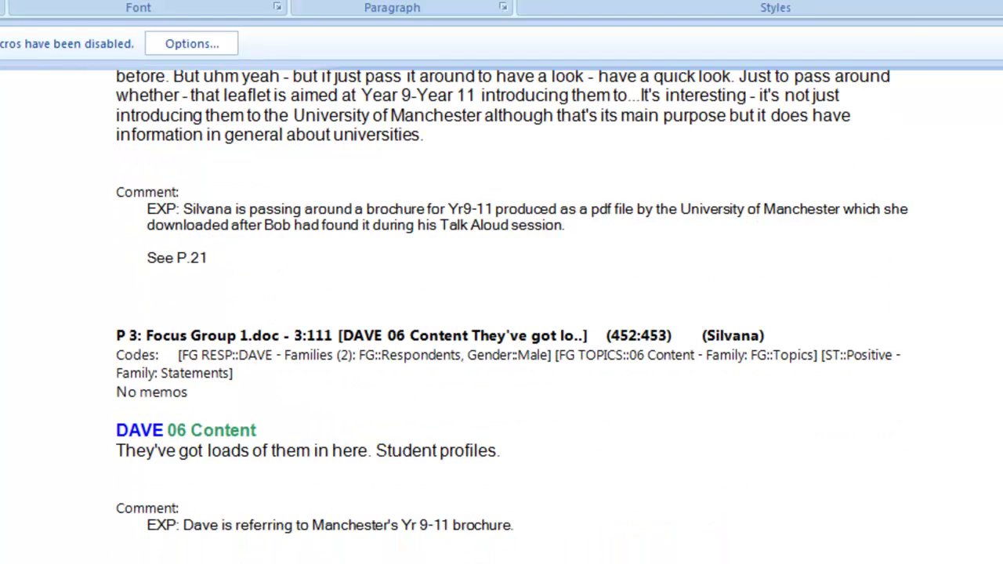
{"action": "left_click", "coordinate": [597, 228]}
{"action": "left_click", "coordinate": [119, 192]}
{"action": "scroll", "coordinate": [939, 314], "scroll_direction": "down", "scroll_amount": 3}
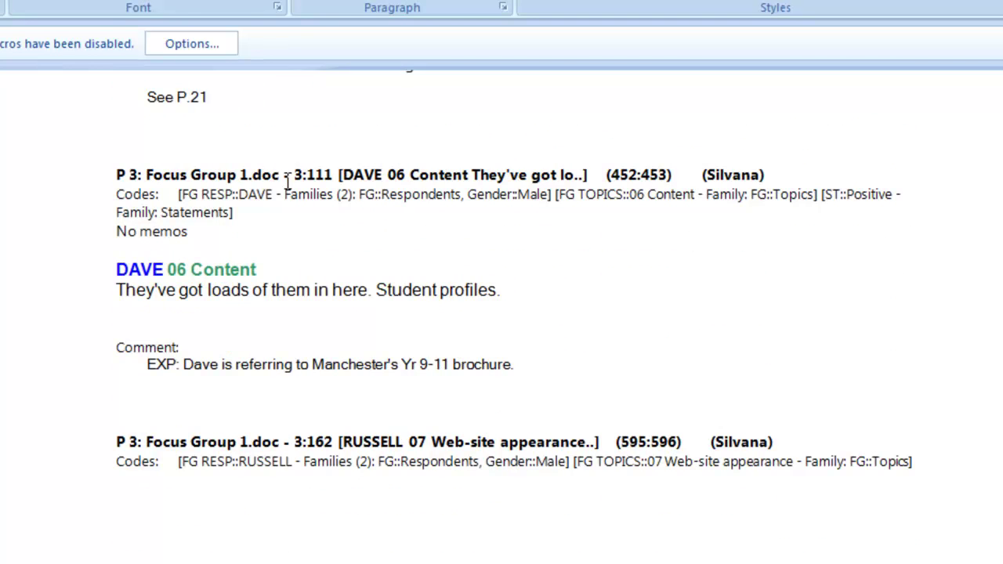
Examine the parts of the report entry for quotation 3:111: heading, codes, quoted text and comment
{"action": "left_click", "coordinate": [86, 182]}
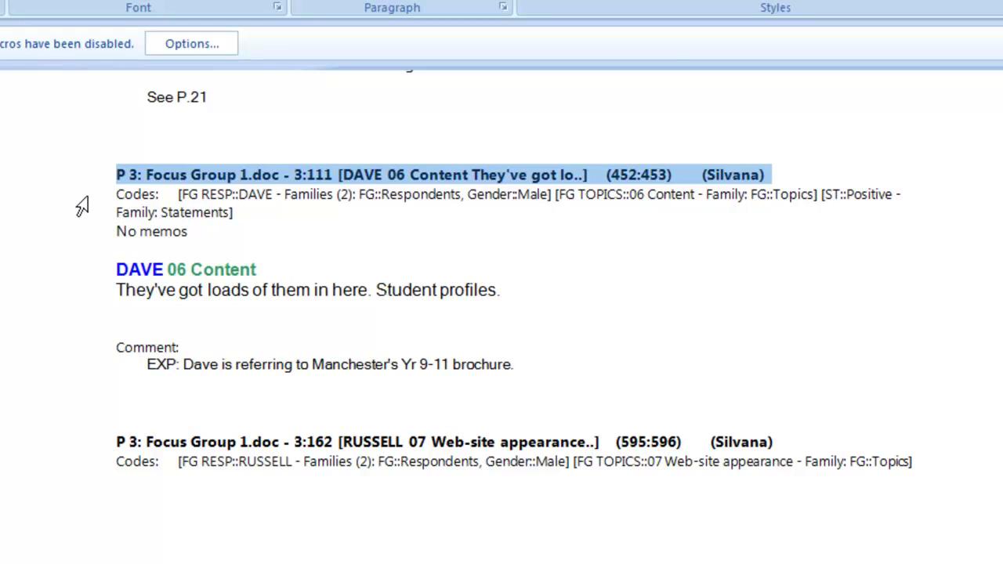
{"action": "left_click", "coordinate": [84, 199]}
{"action": "left_click", "coordinate": [86, 211]}
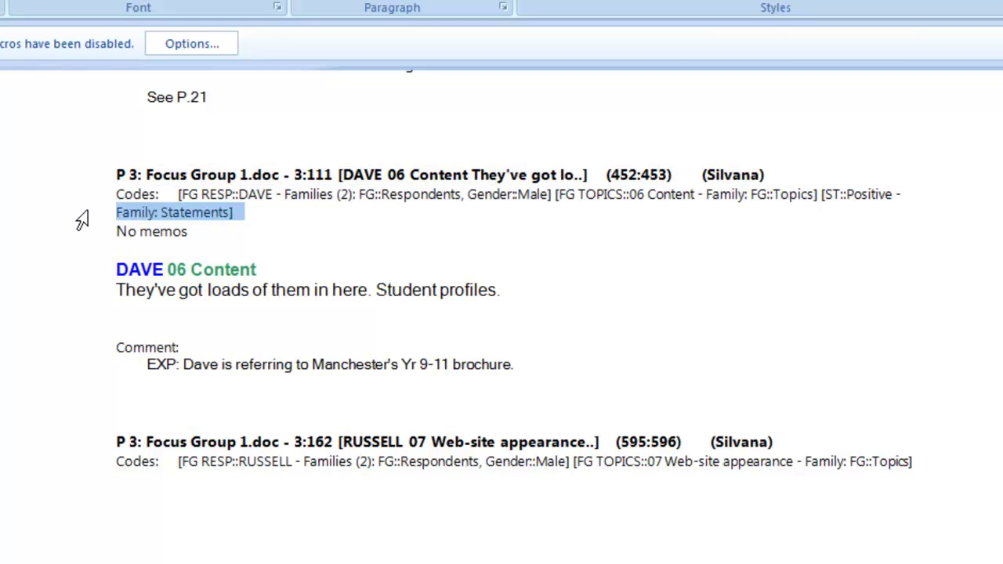
{"action": "left_click", "coordinate": [85, 202]}
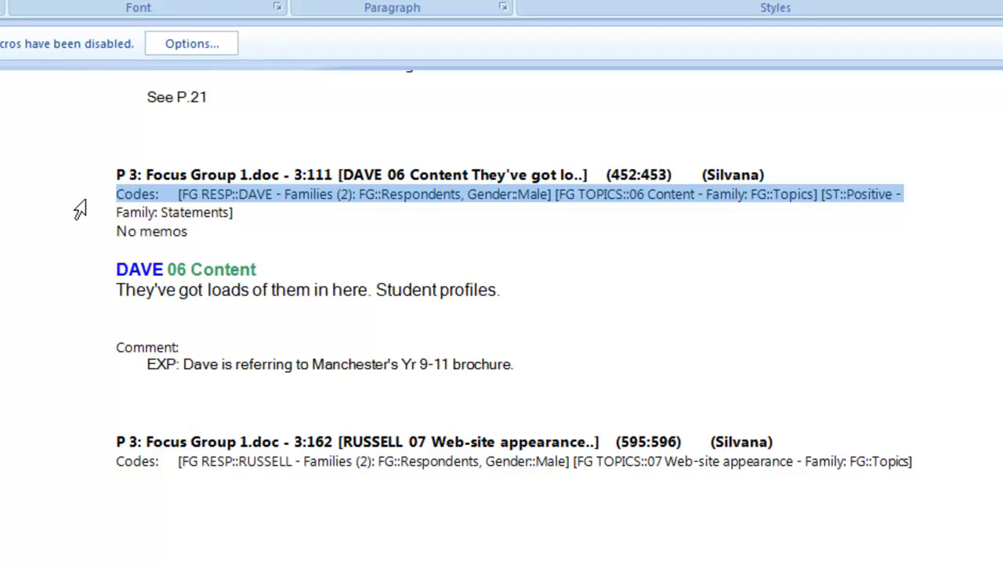
{"action": "left_click", "coordinate": [87, 303]}
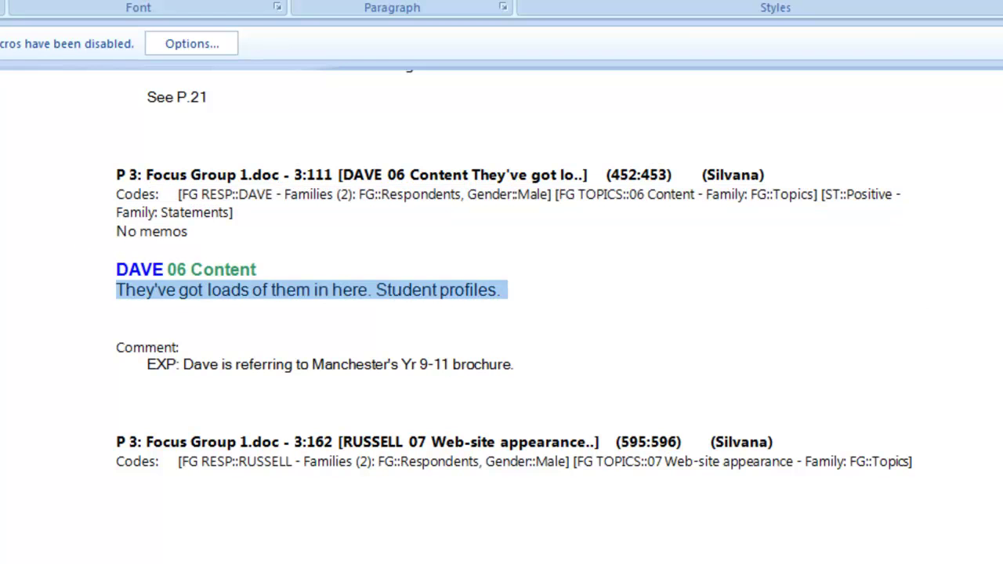
{"action": "scroll", "coordinate": [502, 314], "scroll_direction": "down", "scroll_amount": 3}
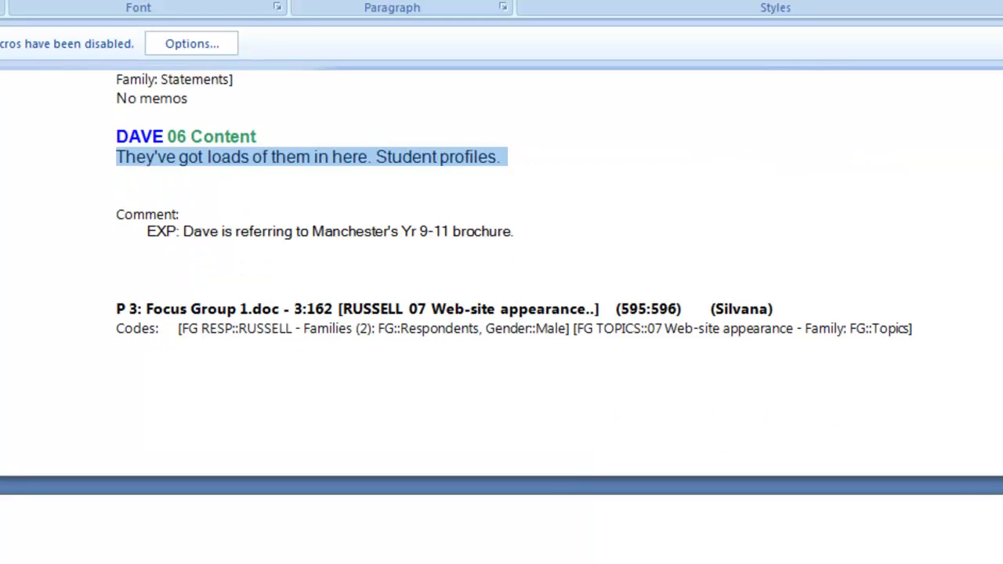
{"action": "scroll", "coordinate": [631, 255], "scroll_direction": "down", "scroll_amount": 1}
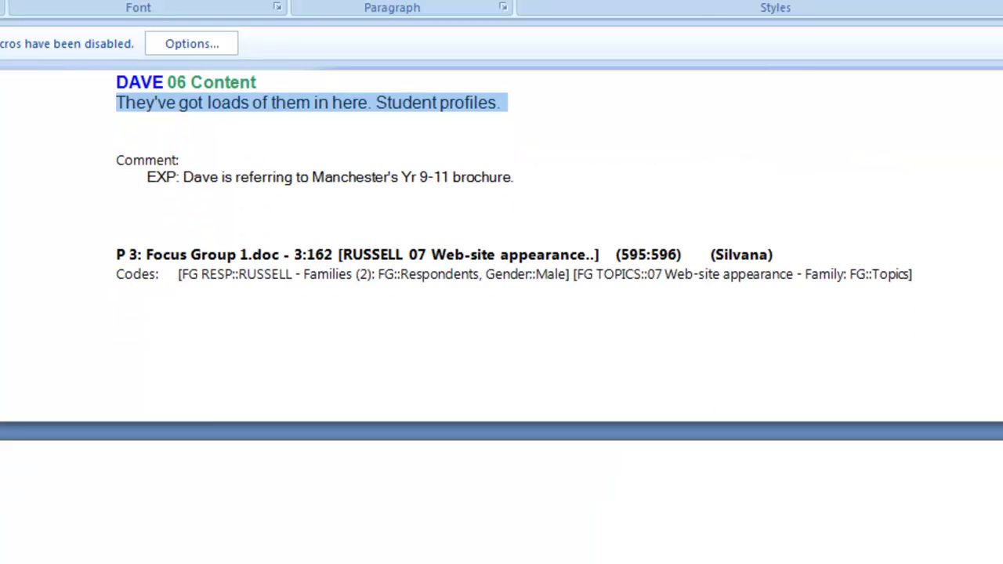
{"action": "left_click", "coordinate": [98, 167]}
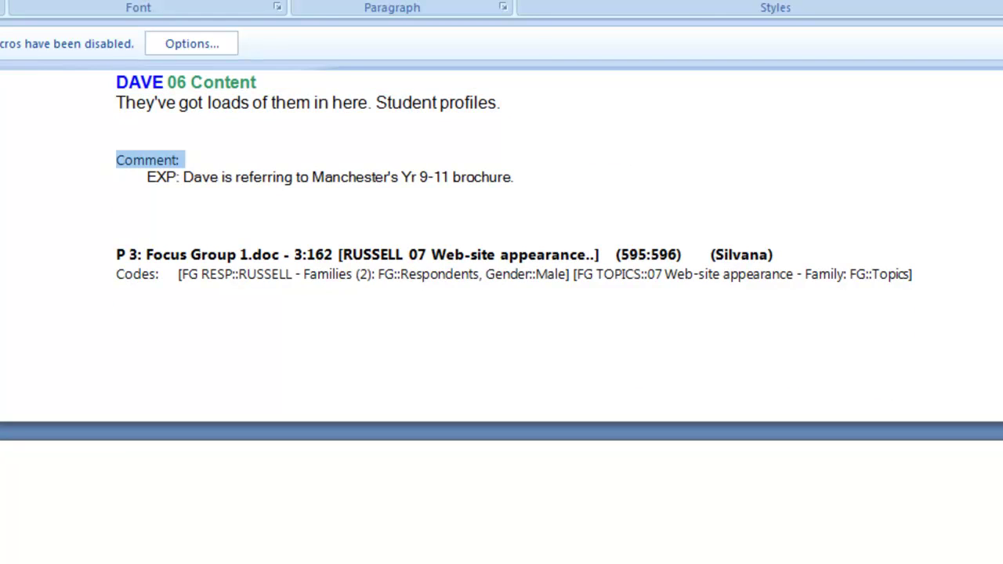
Return to the beginning of the report, then switch back to ATLAS.ti and close the Quotation Manager
{"action": "key", "text": "ctrl+Home"}
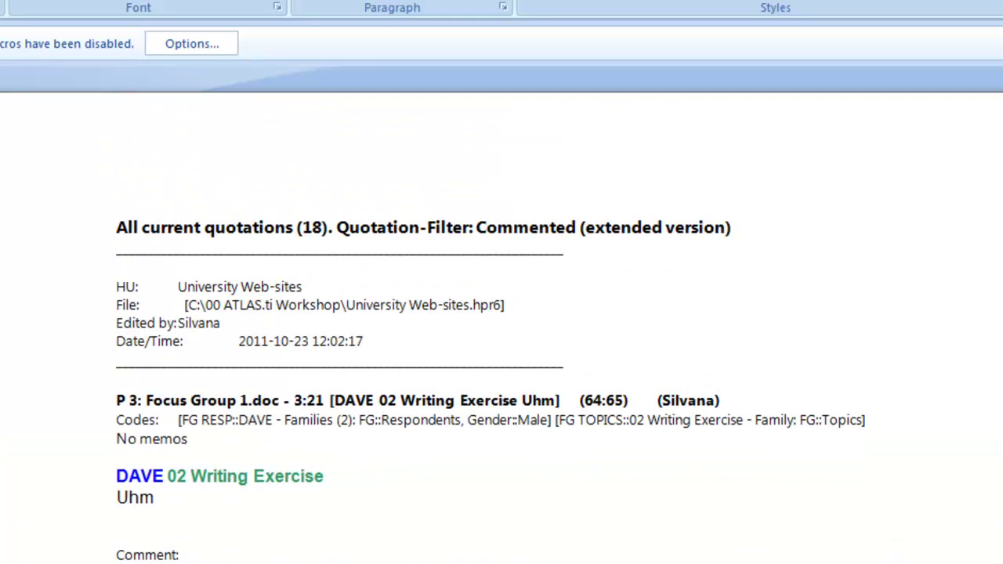
{"action": "key", "text": "alt+Tab"}
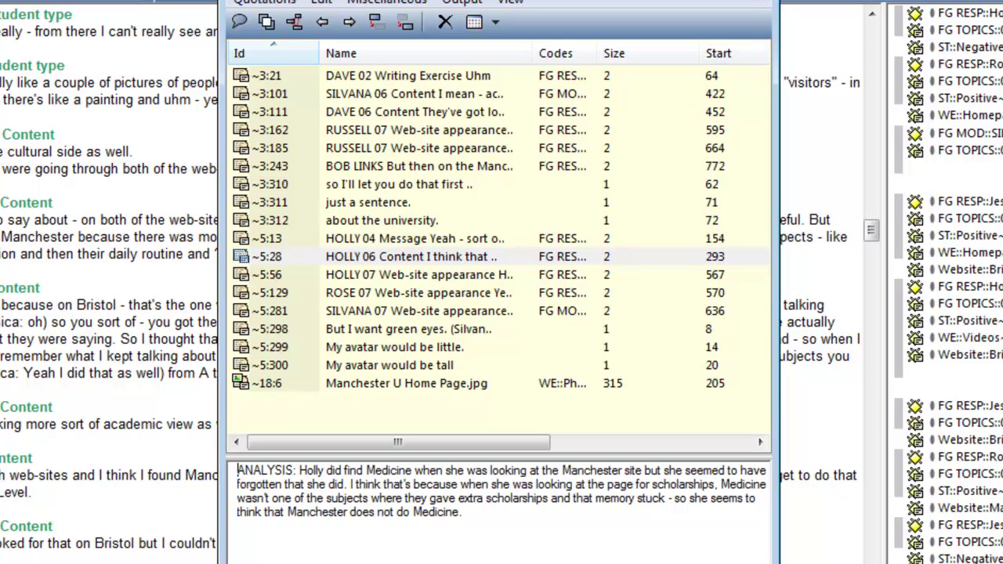
{"action": "left_click", "coordinate": [767, 1]}
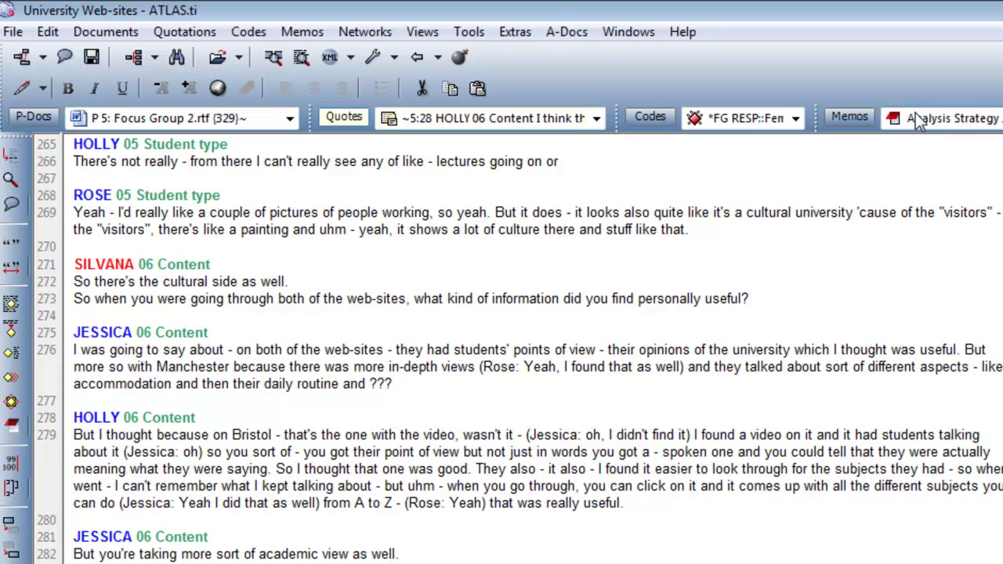
Open the image document P18: Manchester U Home Page.jpg from the project's primary documents
{"action": "left_click", "coordinate": [290, 119]}
{"action": "left_click_drag", "start_coordinate": [289, 171], "coordinate": [287, 197]}
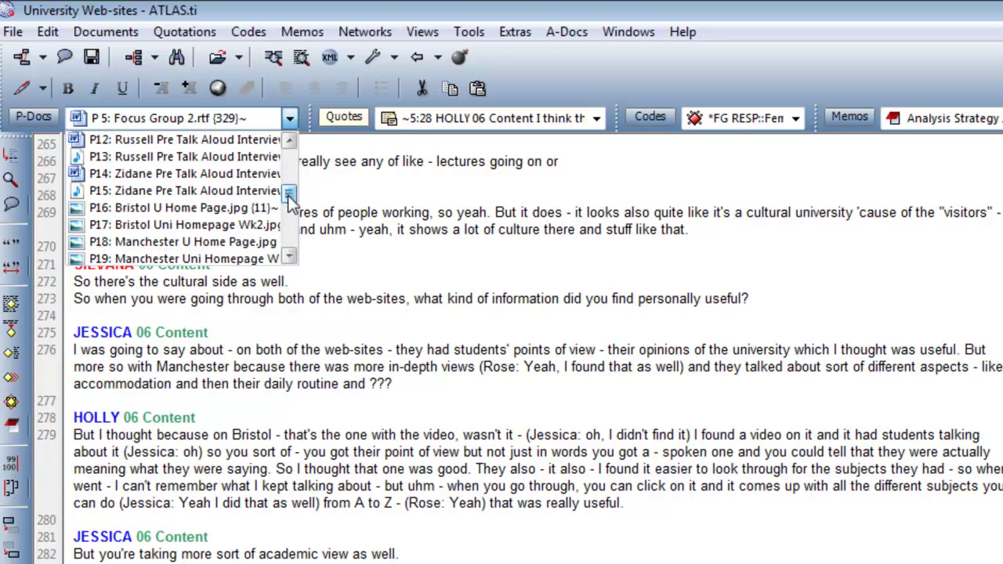
{"action": "left_click", "coordinate": [269, 249]}
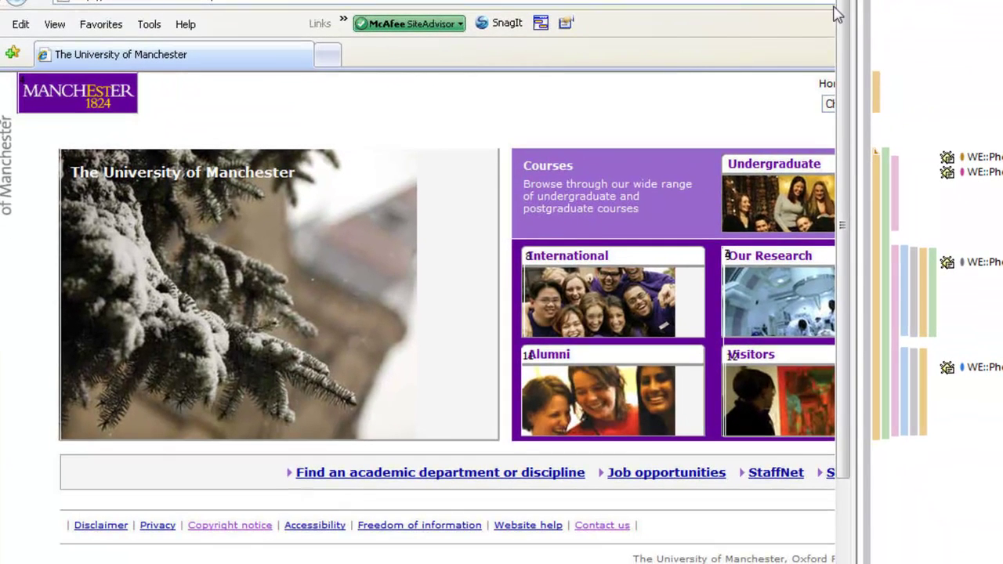
Select the commented quotation 18:6 on the snowy tree image and turn on the display of comments over the image
{"action": "left_click", "coordinate": [876, 150]}
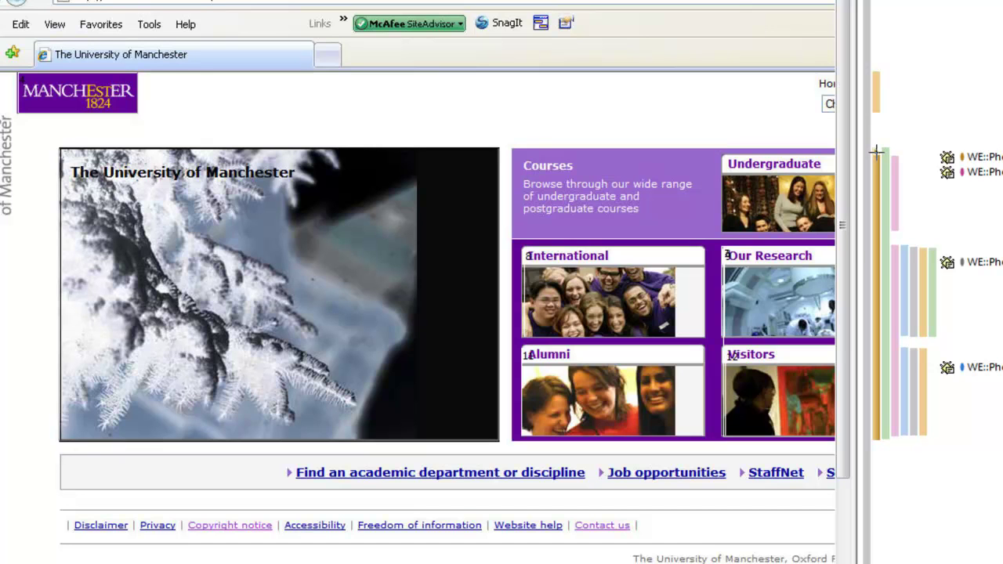
{"action": "mouse_move", "coordinate": [877, 151]}
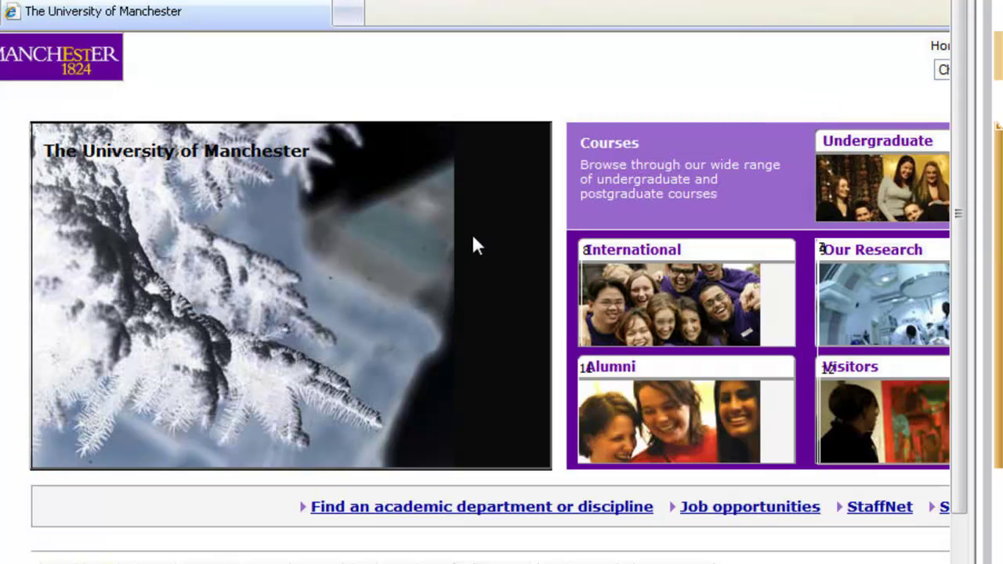
{"action": "left_click", "coordinate": [308, 225]}
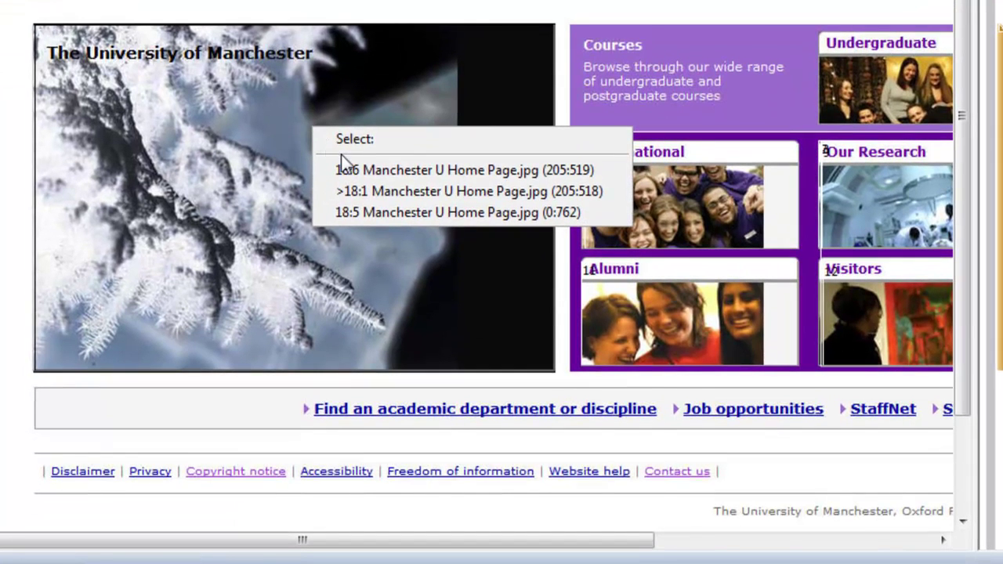
{"action": "left_click", "coordinate": [343, 168]}
{"action": "right_click", "coordinate": [342, 171]}
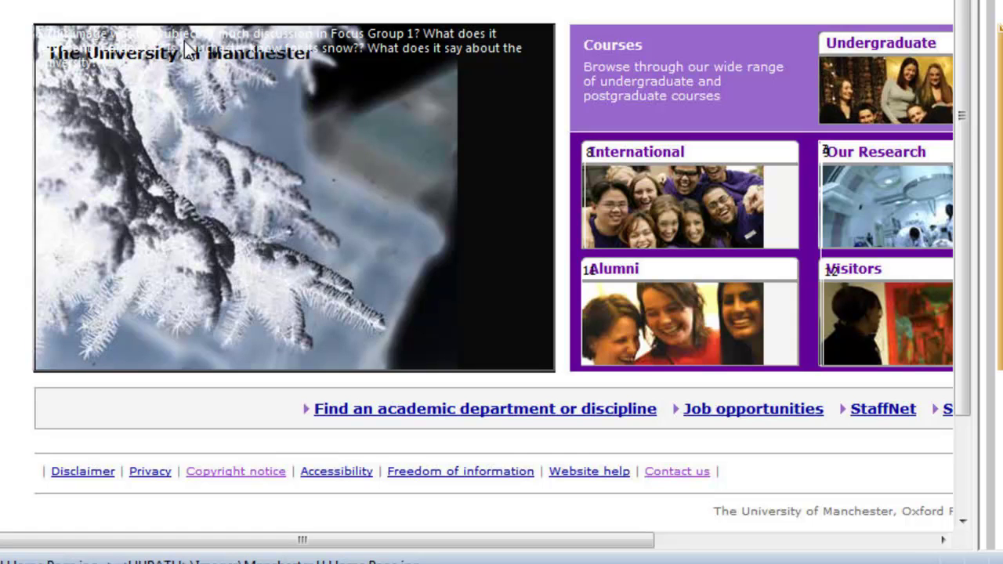
Turn off the display of comments over the image and preview the comment of quotation 18:6 from the margin area
{"action": "left_click", "coordinate": [307, 78]}
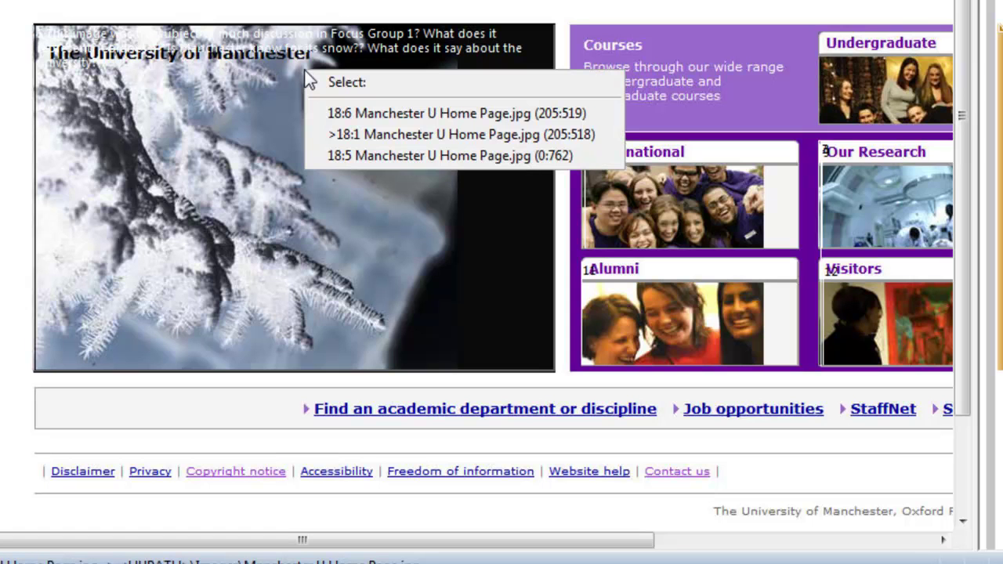
{"action": "left_click", "coordinate": [347, 114]}
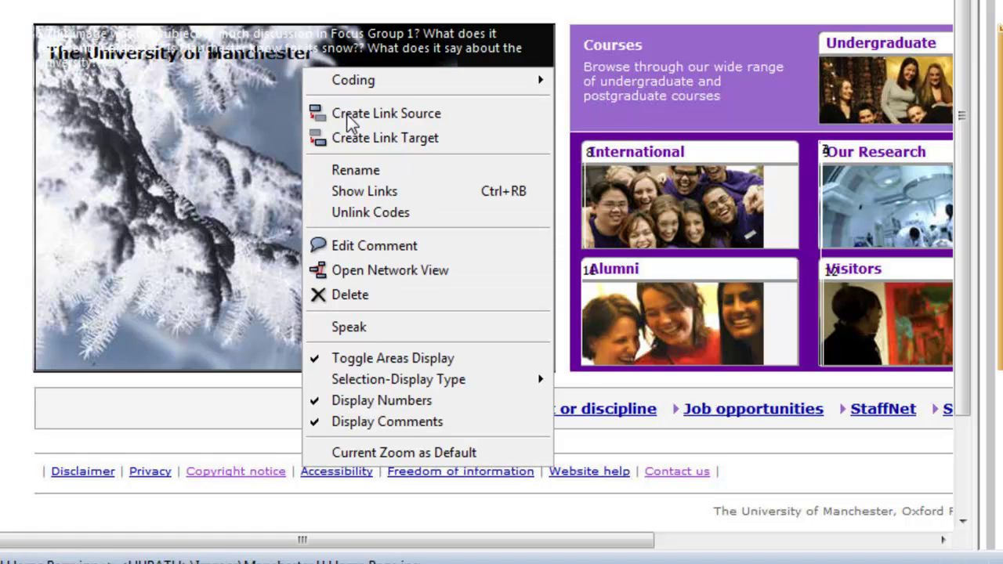
{"action": "left_click", "coordinate": [359, 423]}
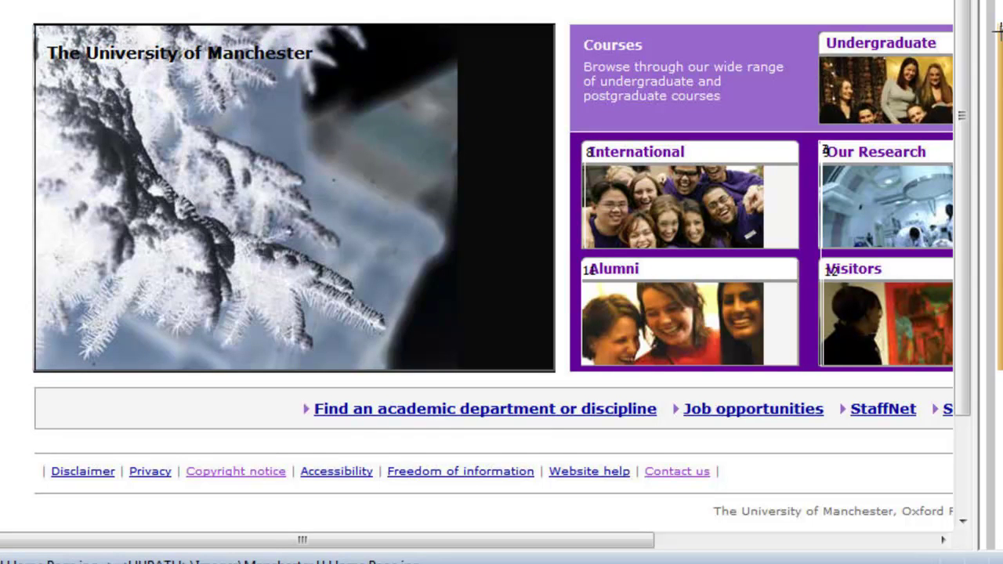
{"action": "mouse_move", "coordinate": [997, 30]}
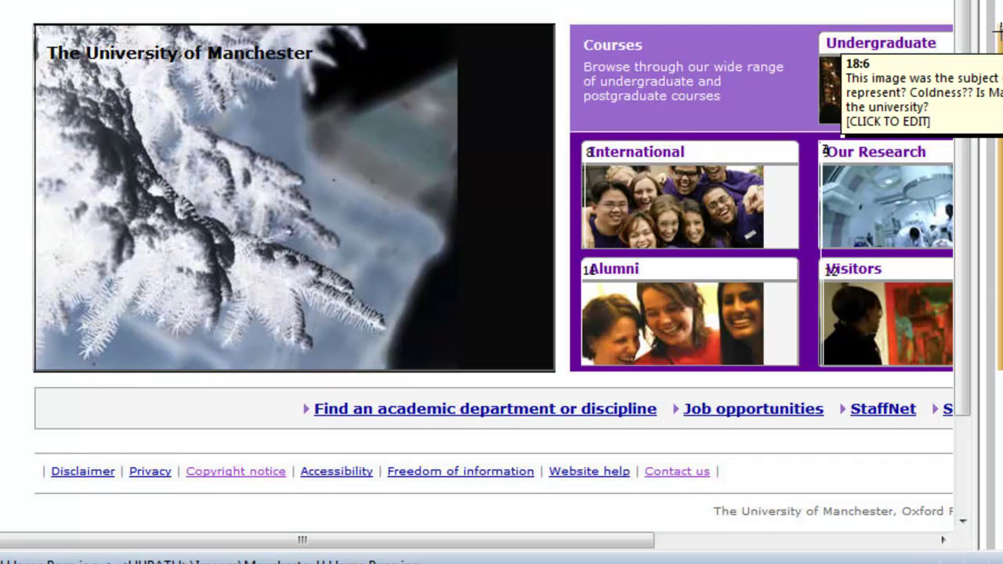